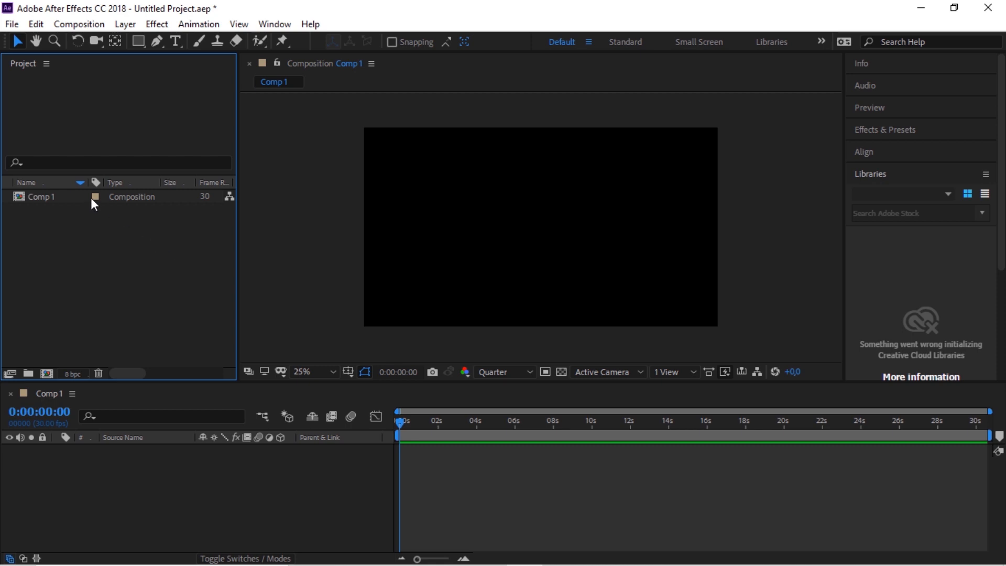
Import the video file from the After Effect Course folder window into the project, and delete it from the project
left_click(46, 196)
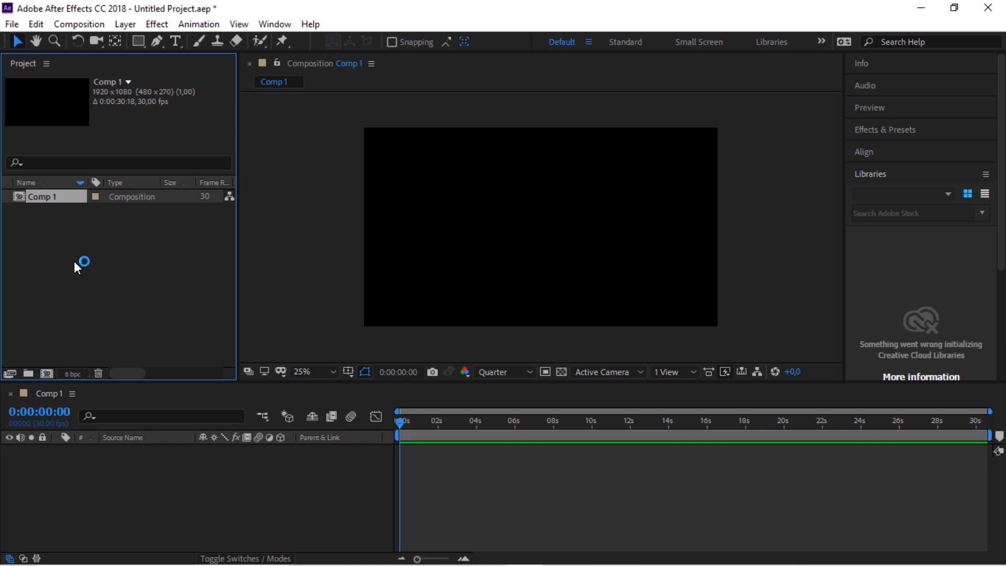
left_click(122, 260)
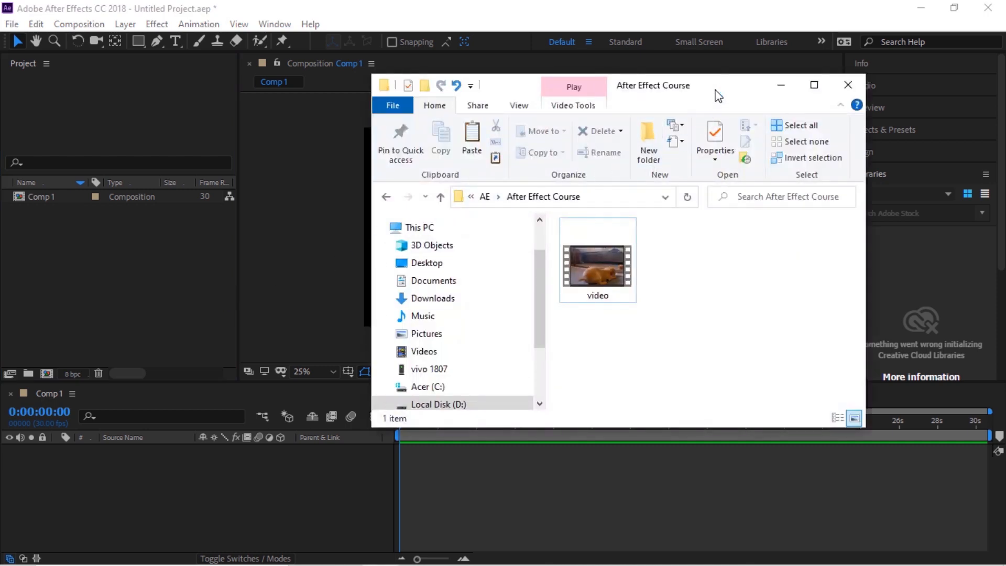
left_click_drag(717, 94, 627, 71)
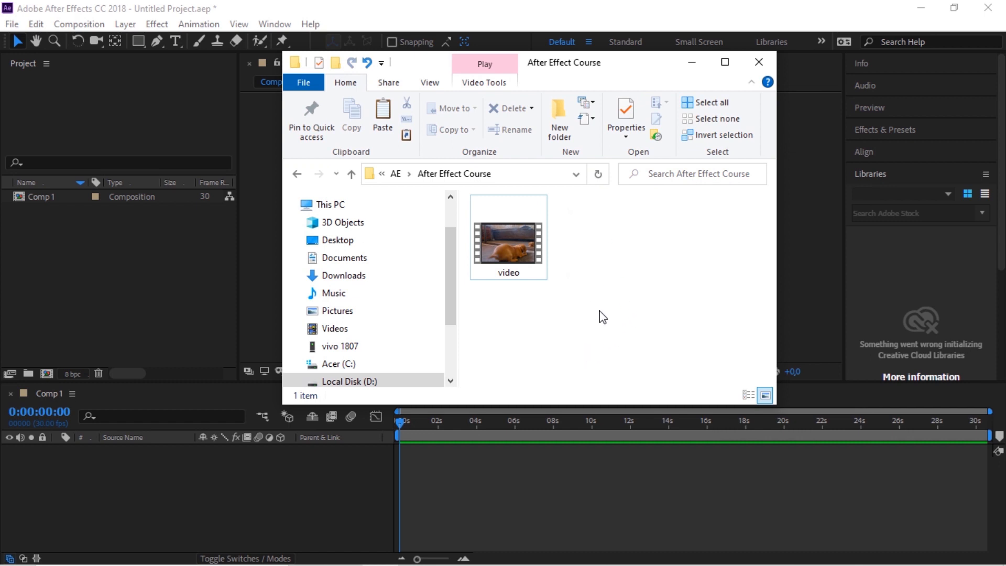
left_click(514, 241)
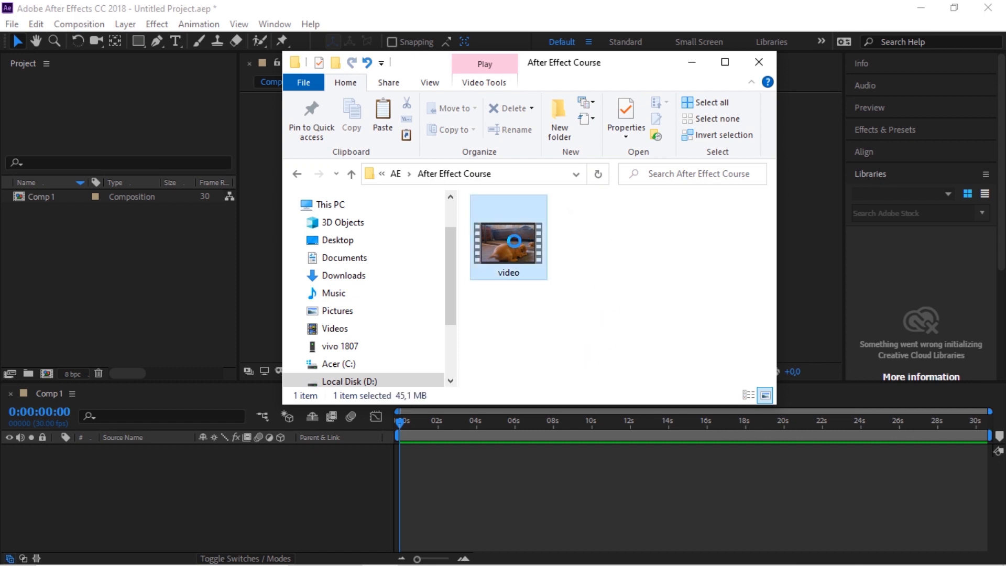
left_click_drag(514, 240, 113, 279)
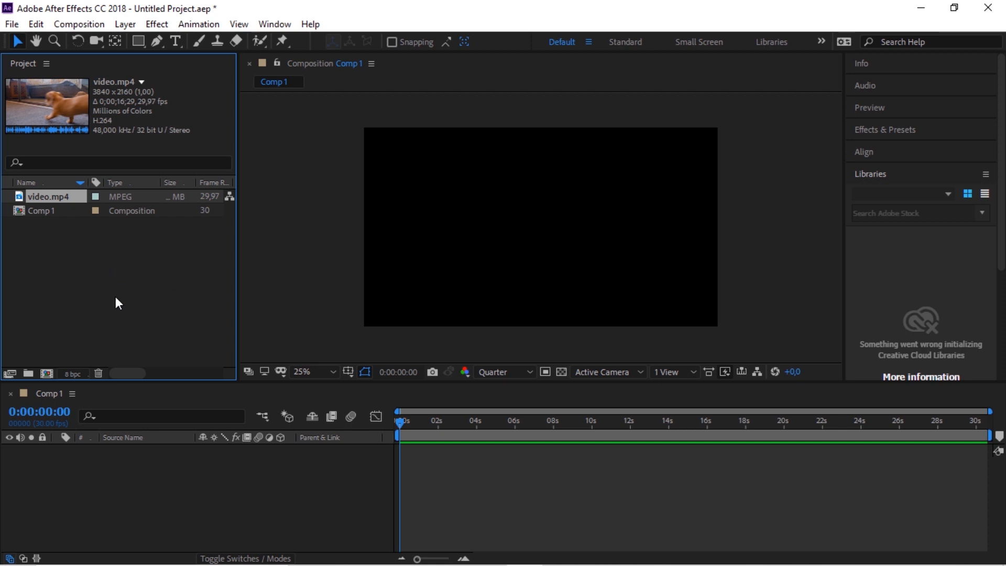
key("Delete")
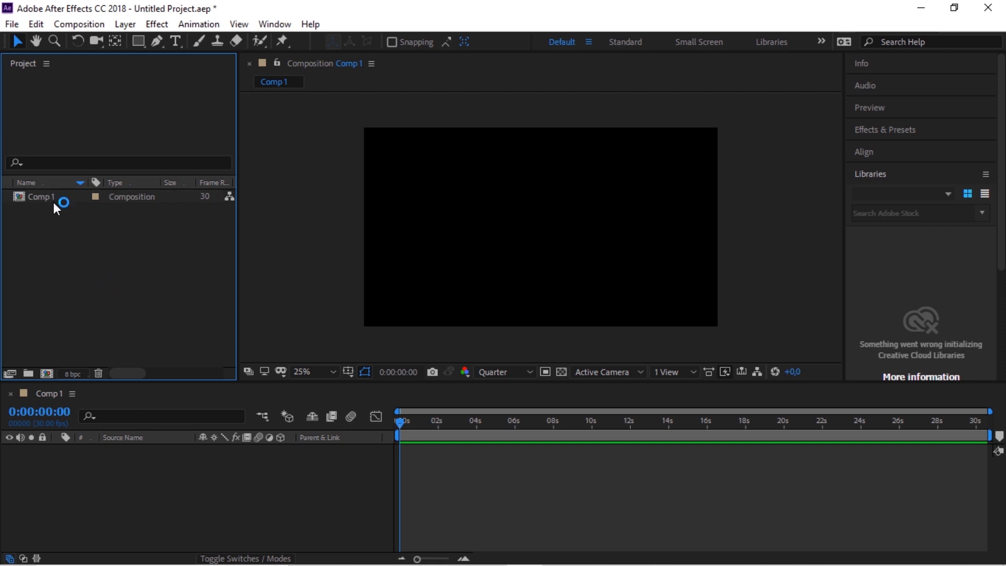
Import the video file from the After Effect Course folder as footage using the Import File command
left_click(11, 24)
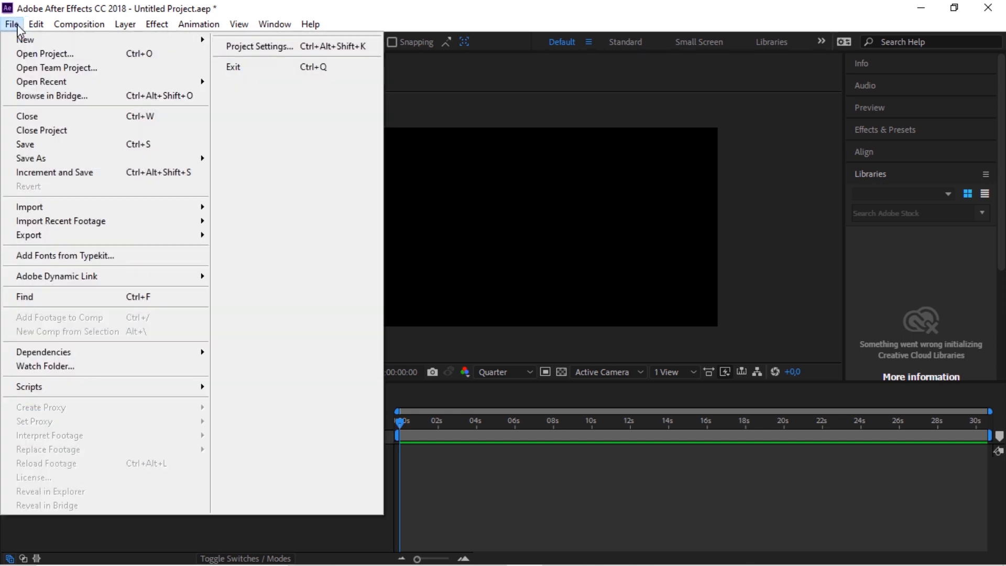
mouse_move(60, 207)
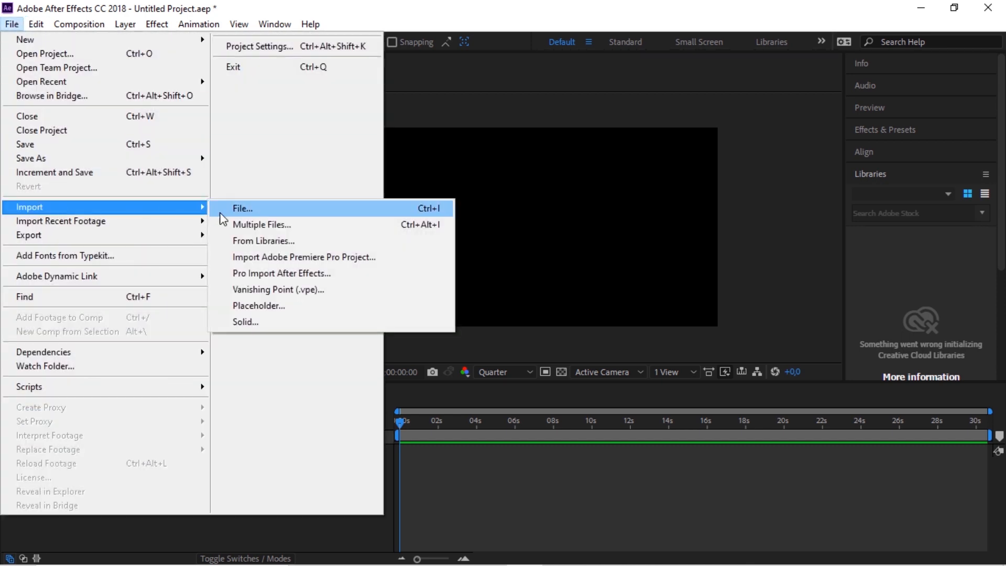
left_click(264, 206)
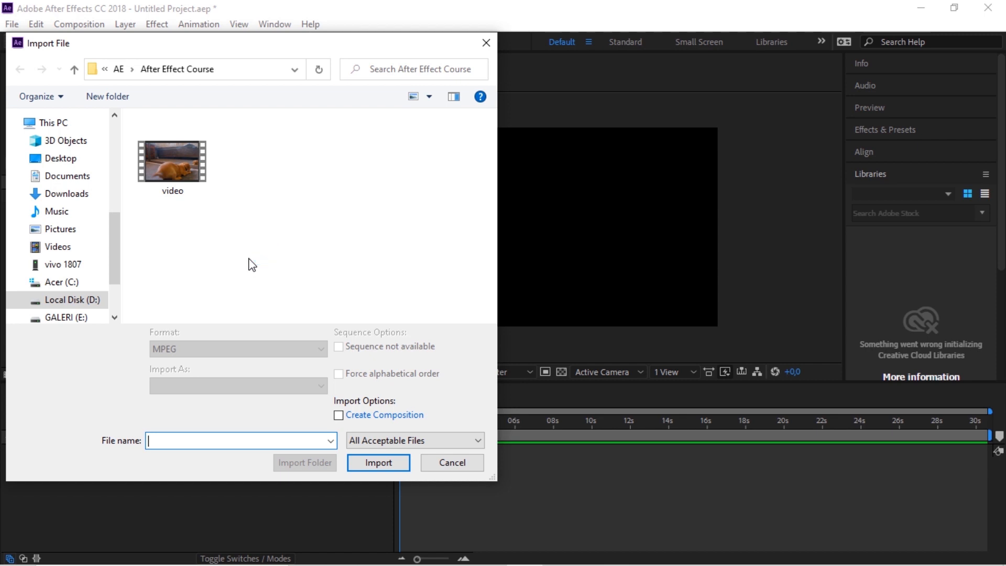
left_click(164, 166)
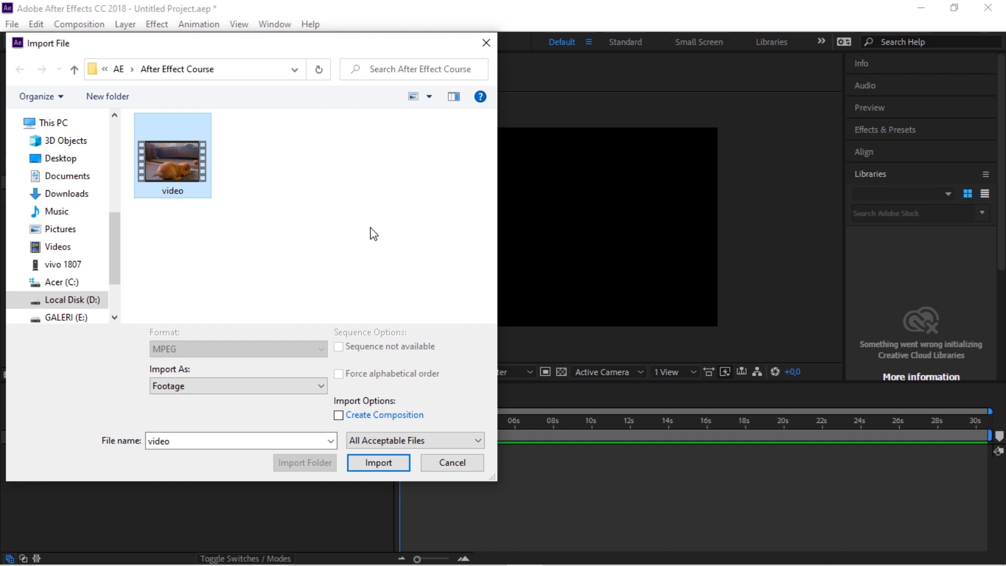
left_click(392, 463)
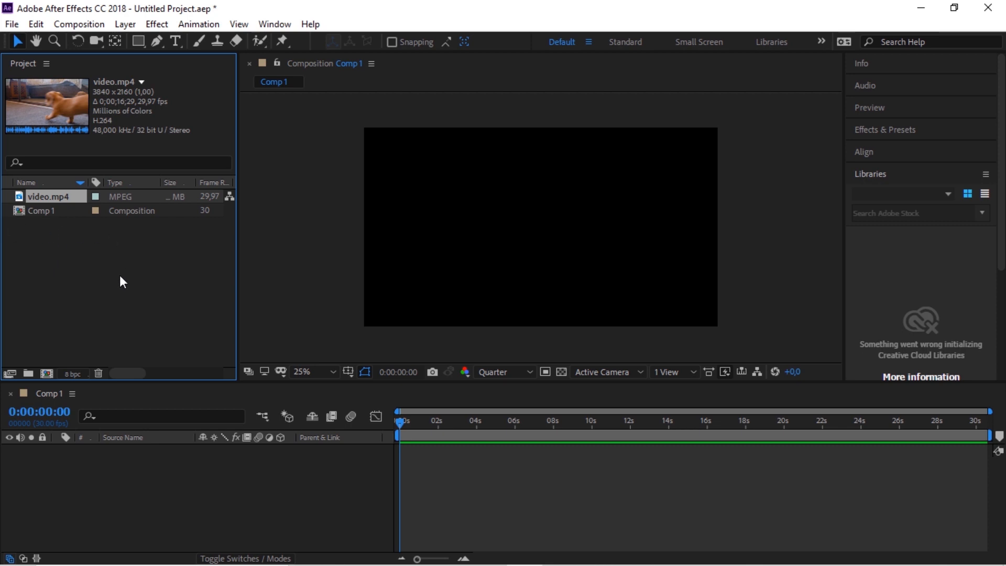
Add the video.mp4 footage as a layer in the Comp 1 timeline
left_click_drag(38, 196, 82, 467)
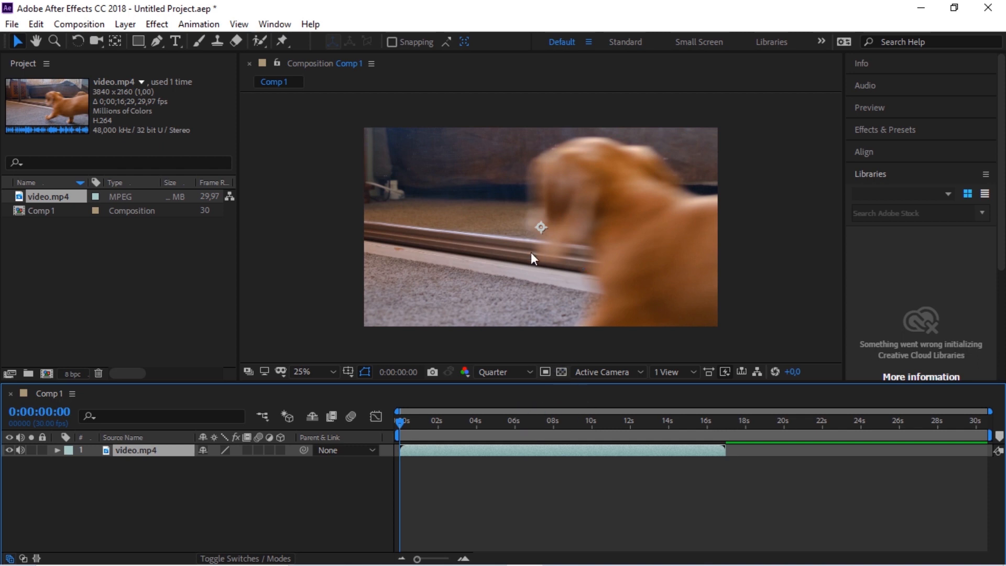
left_click(529, 374)
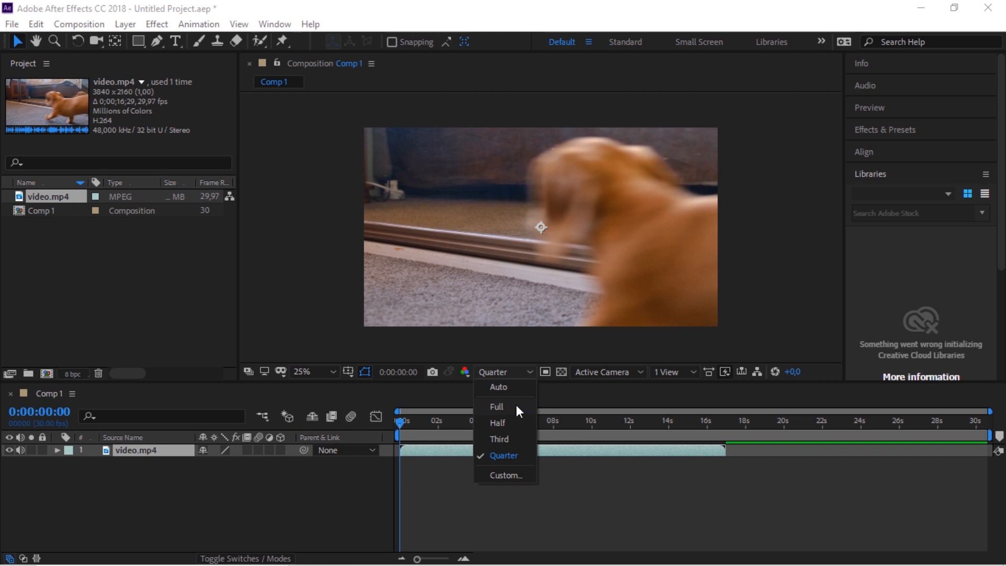
left_click(551, 399)
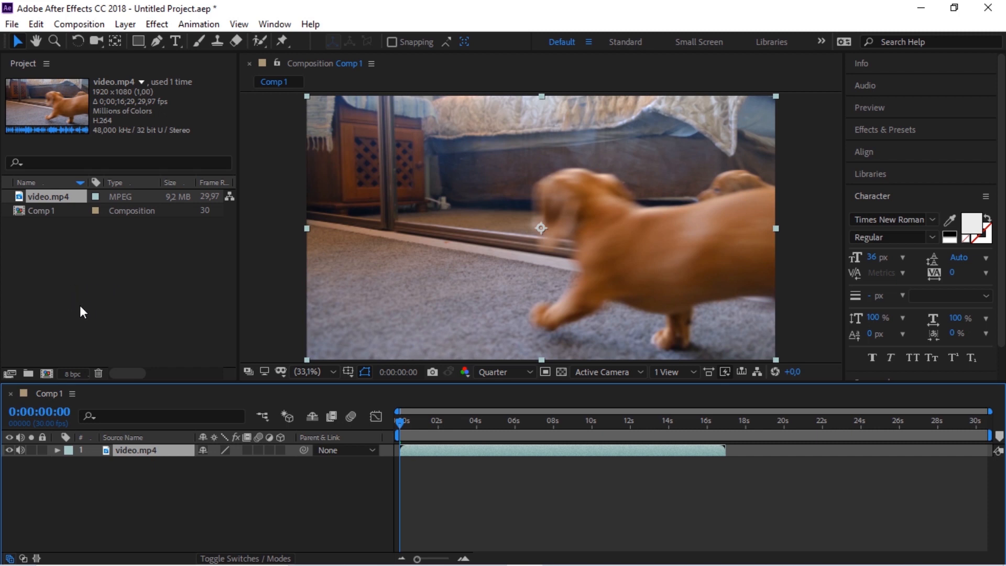
Compare the details of Comp 1 and video.mp4, and examine Comp 1's composition settings without changing them
left_click(50, 209)
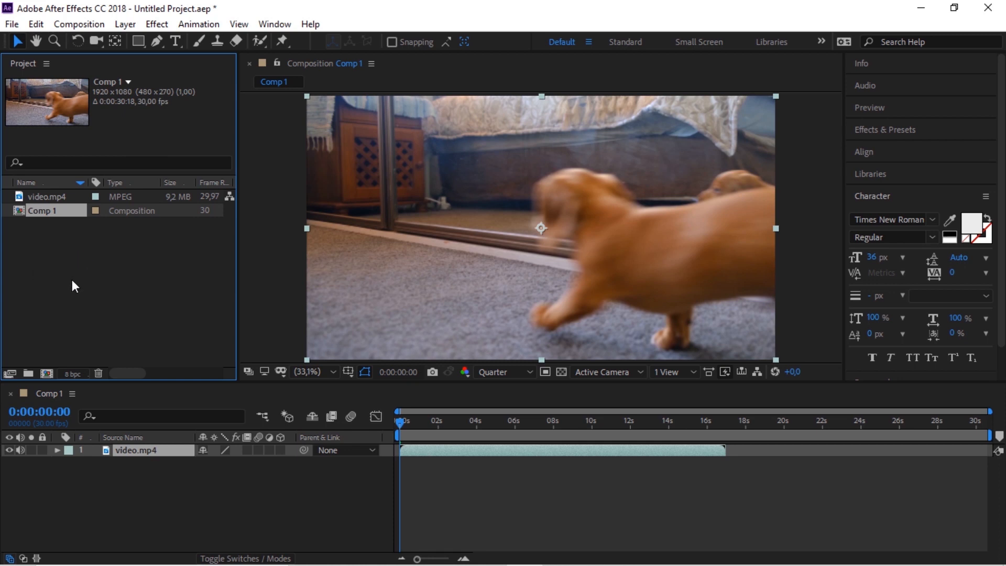
left_click(44, 197)
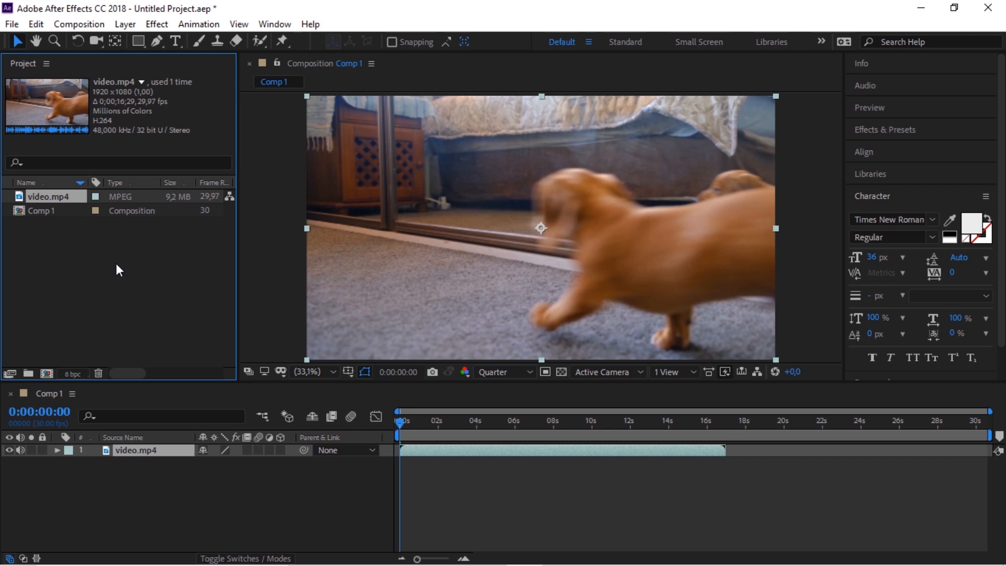
left_click(46, 212)
right_click(46, 212)
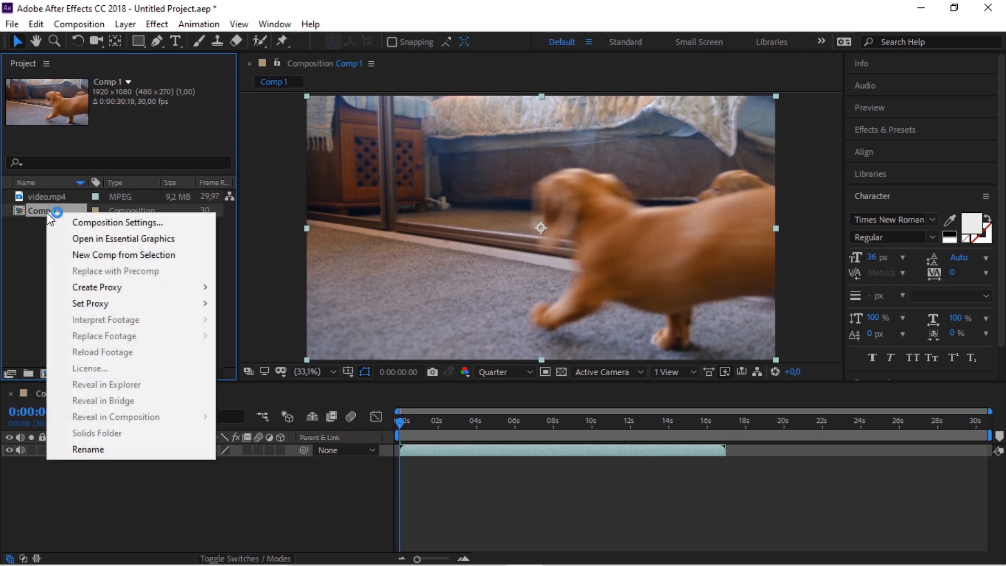
left_click(96, 222)
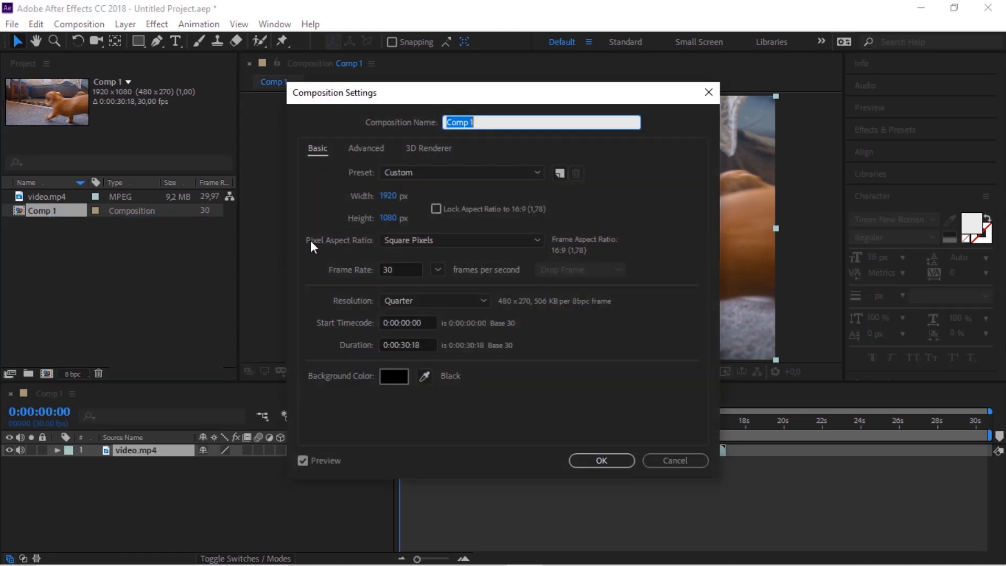
left_click(674, 461)
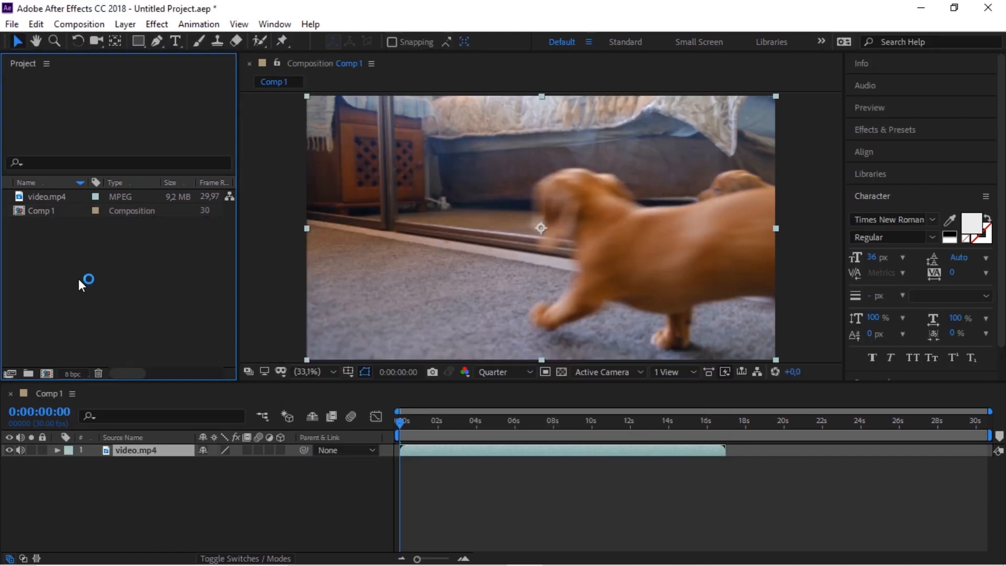
left_click(47, 195)
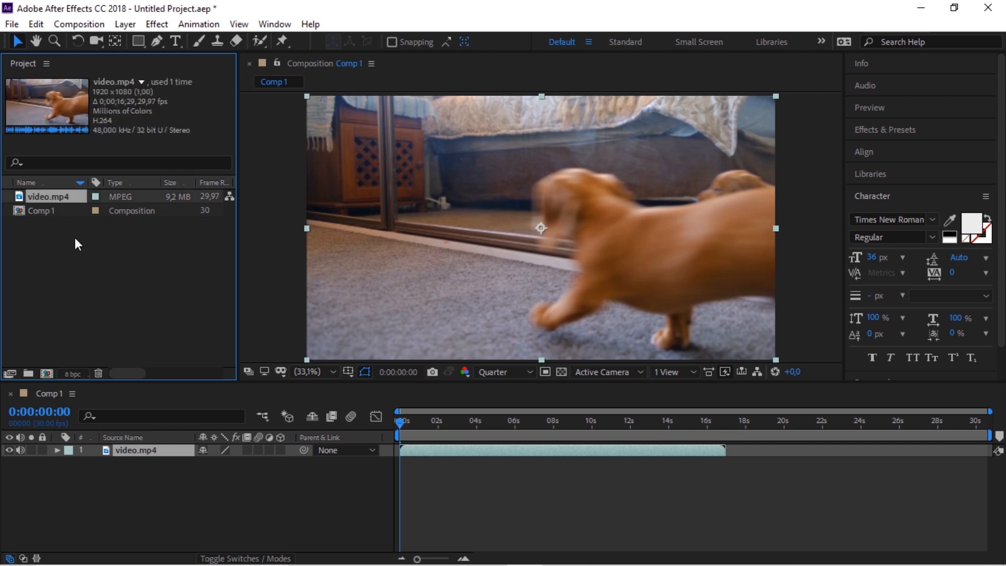
left_click(46, 374)
left_click(64, 281)
Delete the Comp 1 composition from the project
left_click(39, 211)
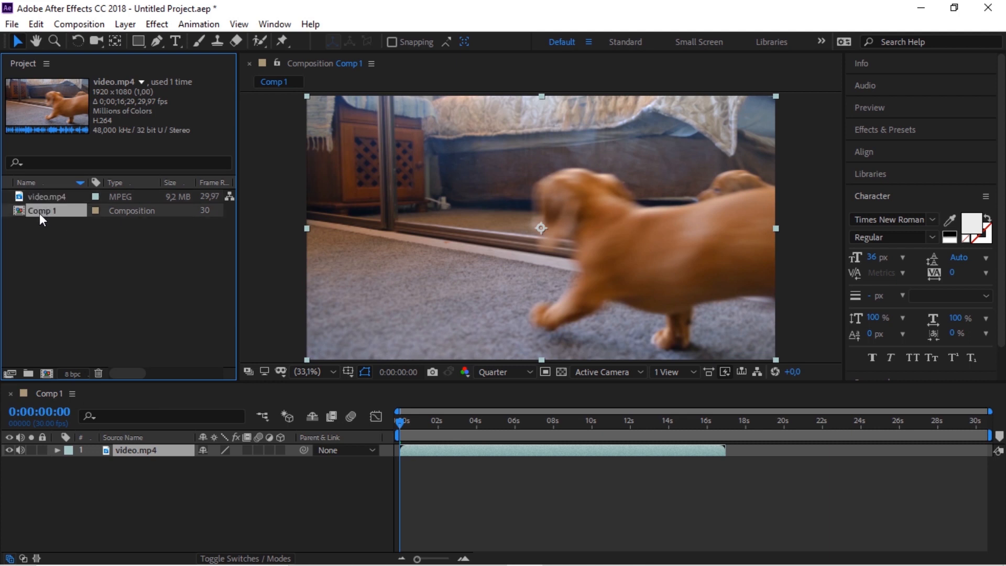
key("Delete")
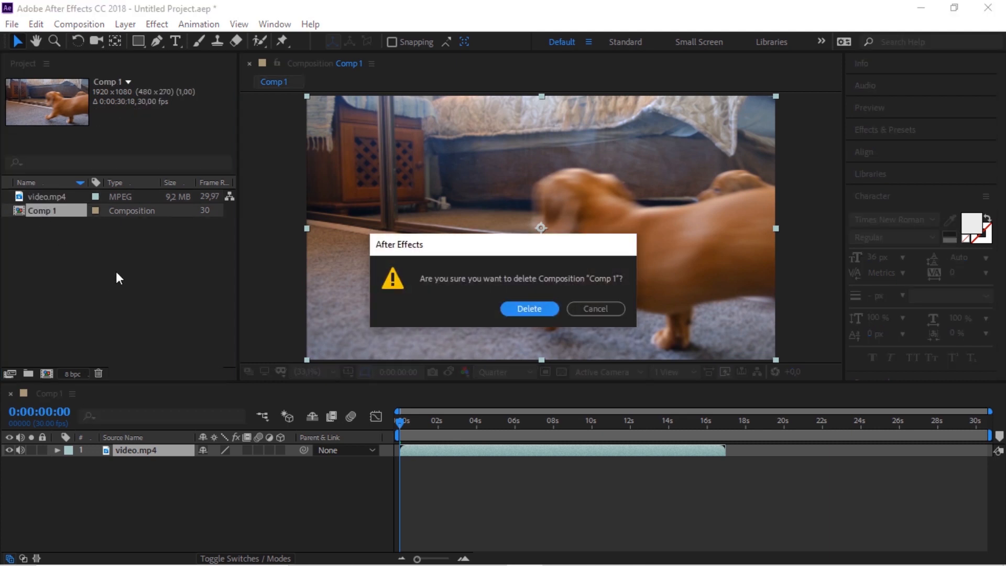
key("Return")
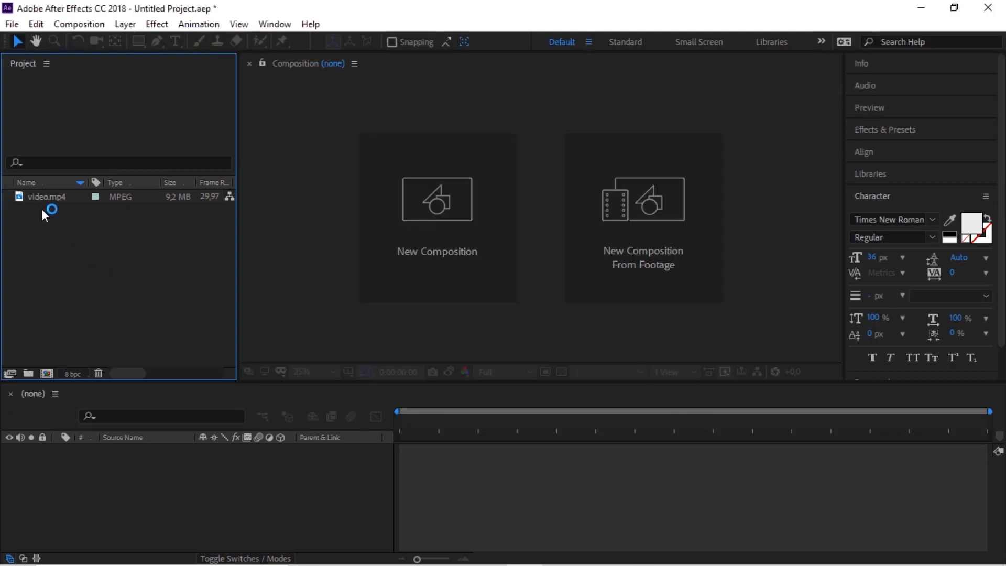
Create a new composition from the video.mp4 footage so that it takes over the clip's settings
left_click(39, 196)
left_click_drag(43, 196, 48, 370)
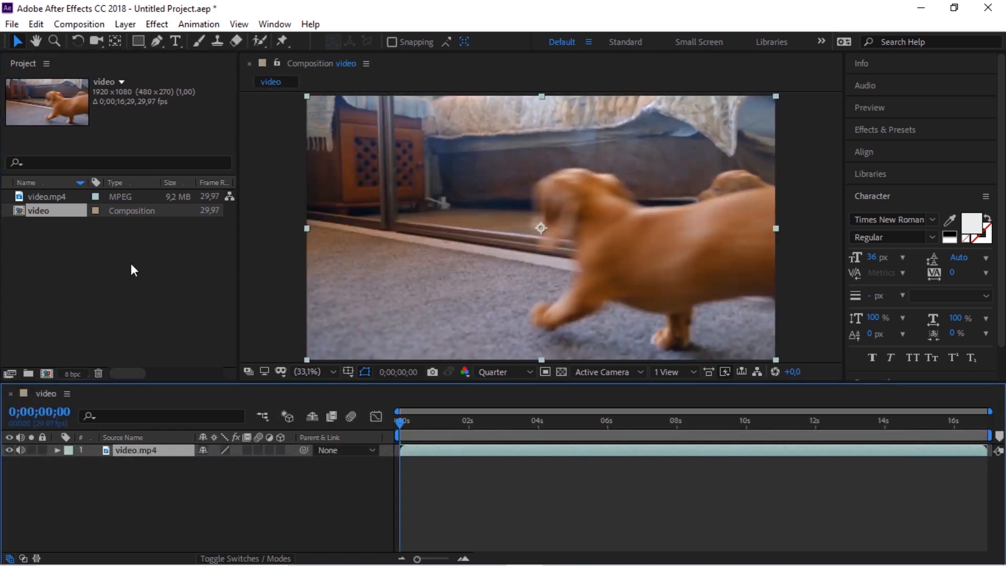
left_click(42, 198)
left_click(60, 208)
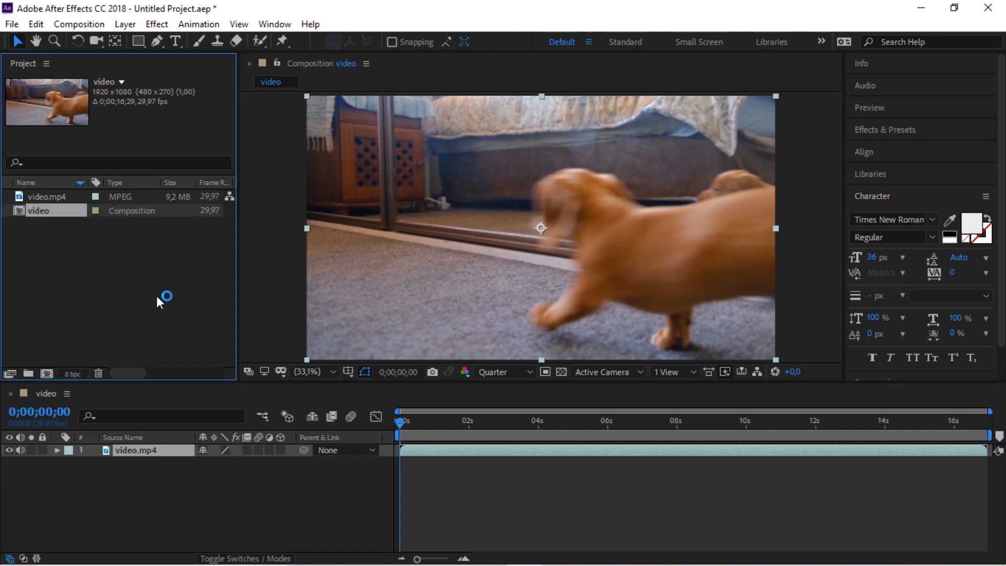
left_click(156, 295)
left_click(45, 202)
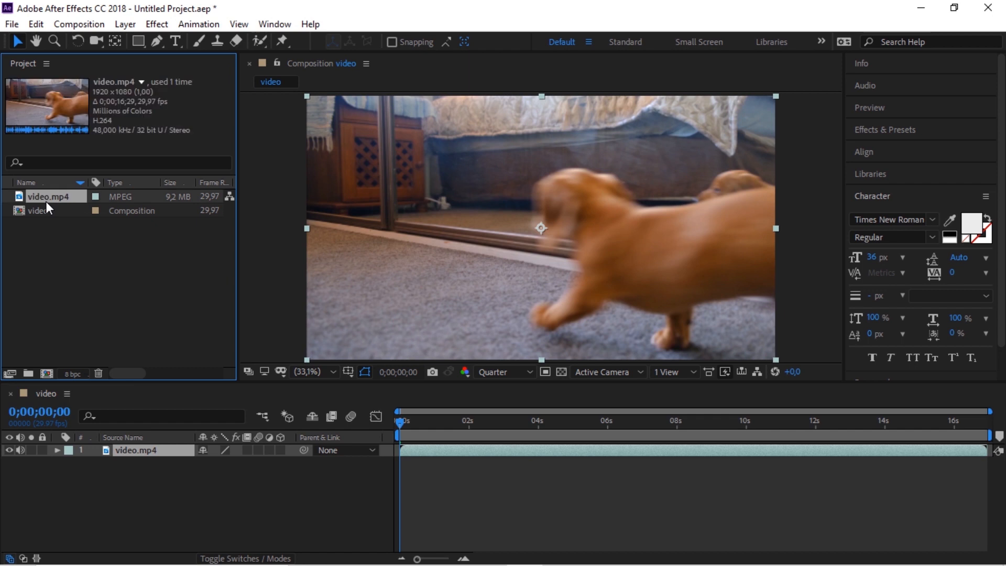
Rename the video composition as "Comp 1" in its composition settings
left_click(45, 208)
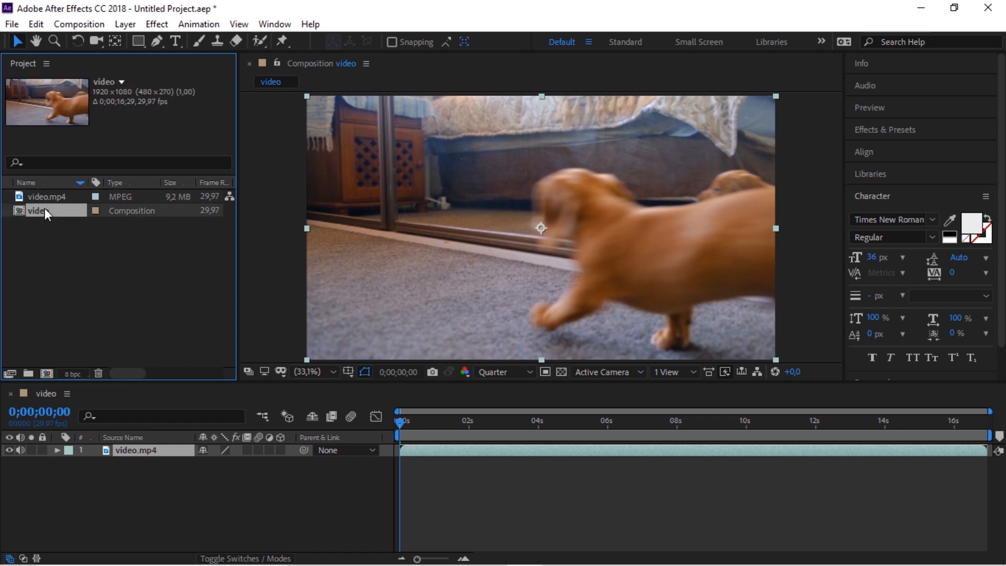
left_click(11, 210)
right_click(48, 212)
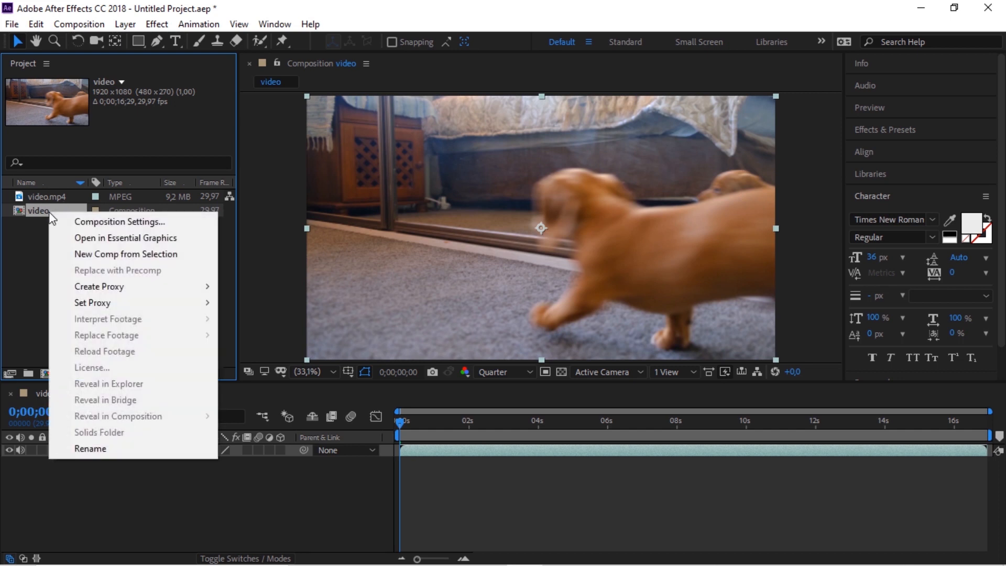
left_click(74, 220)
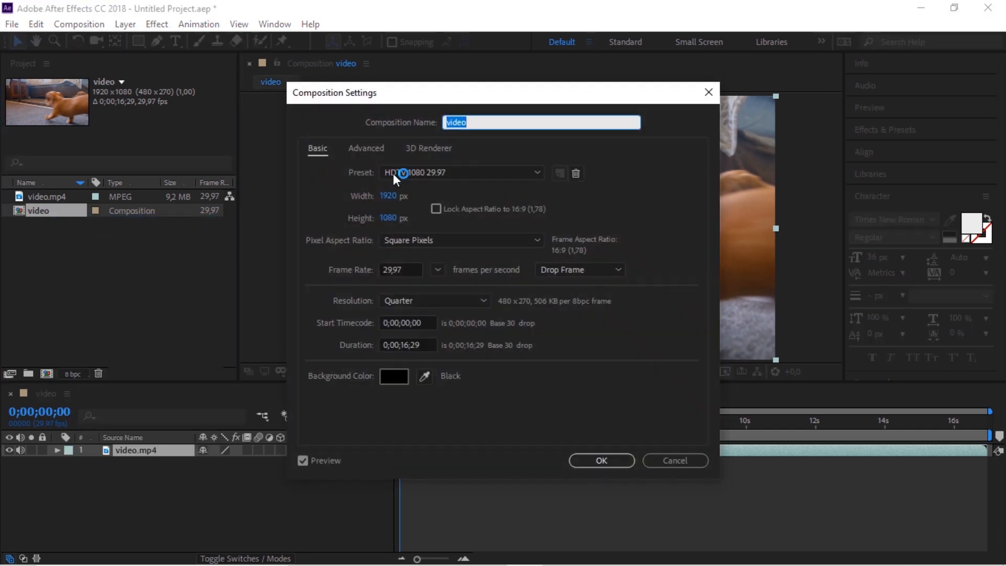
type("C")
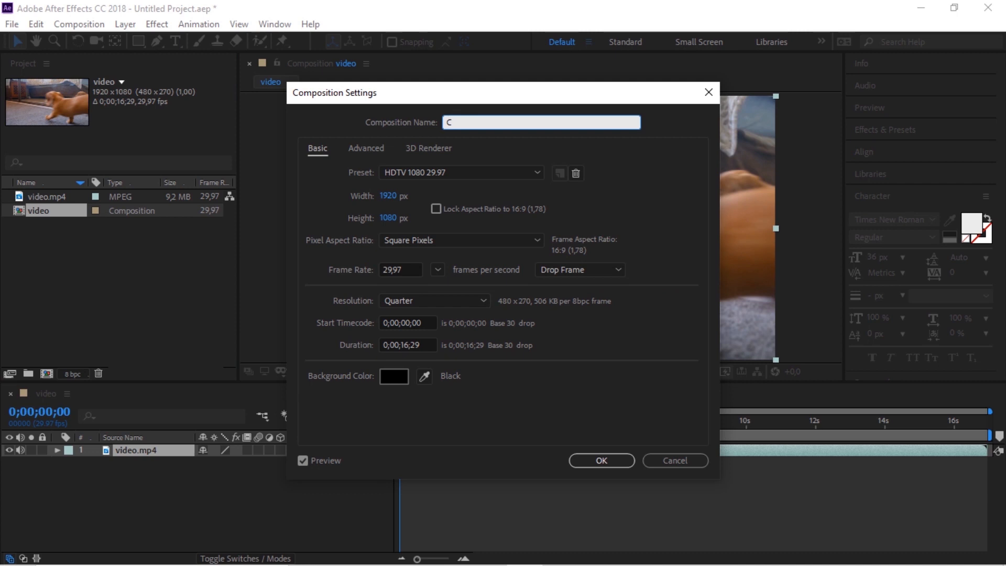
type("omp 1")
left_click(582, 461)
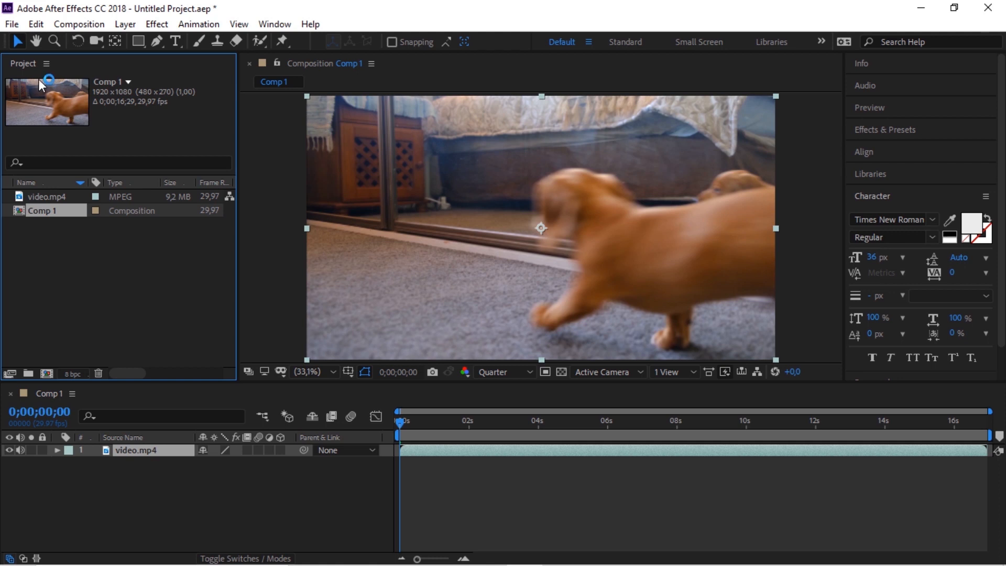
View the settings for creating a new composition and leave without creating one
left_click(70, 24)
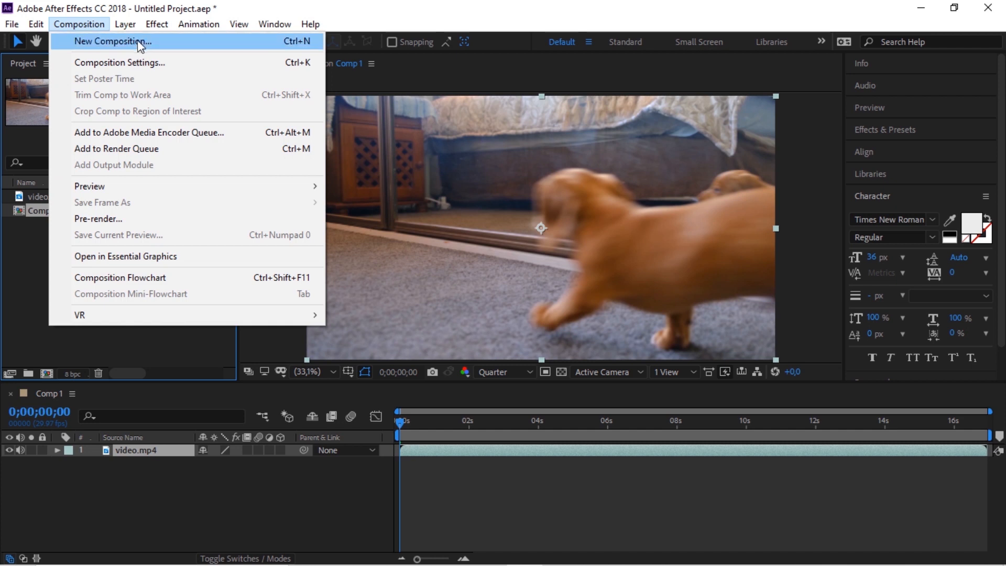
left_click(265, 41)
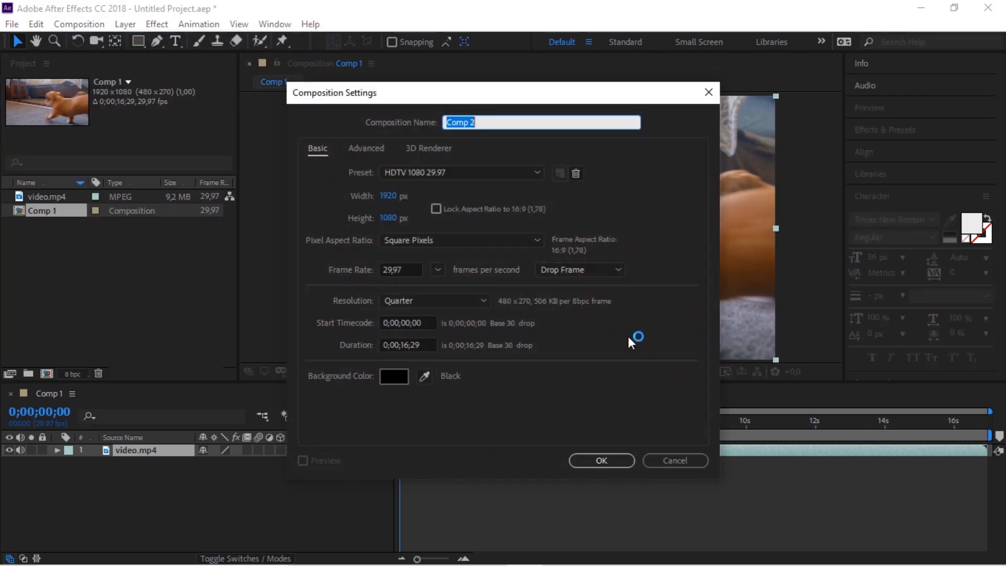
left_click(672, 456)
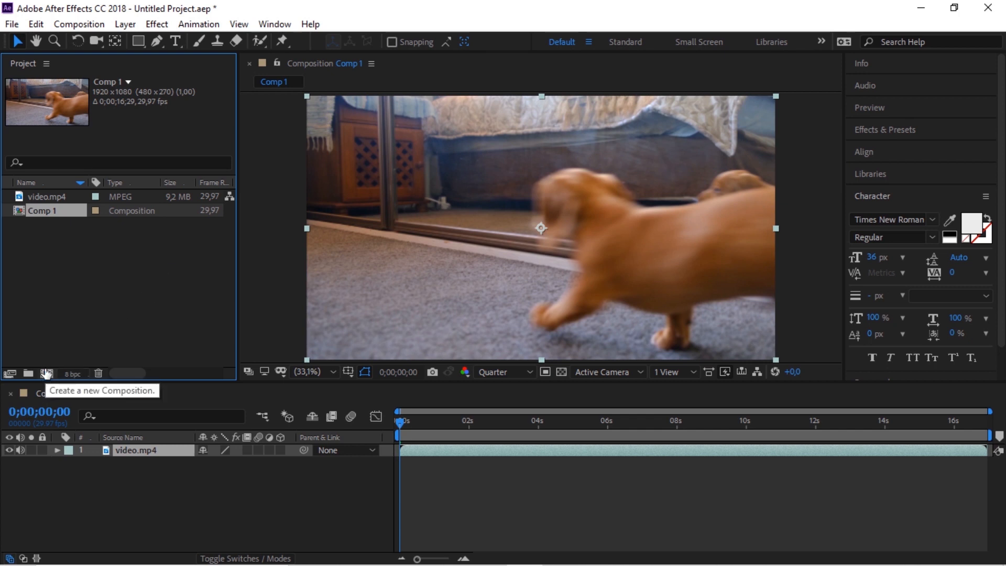
left_click(109, 265)
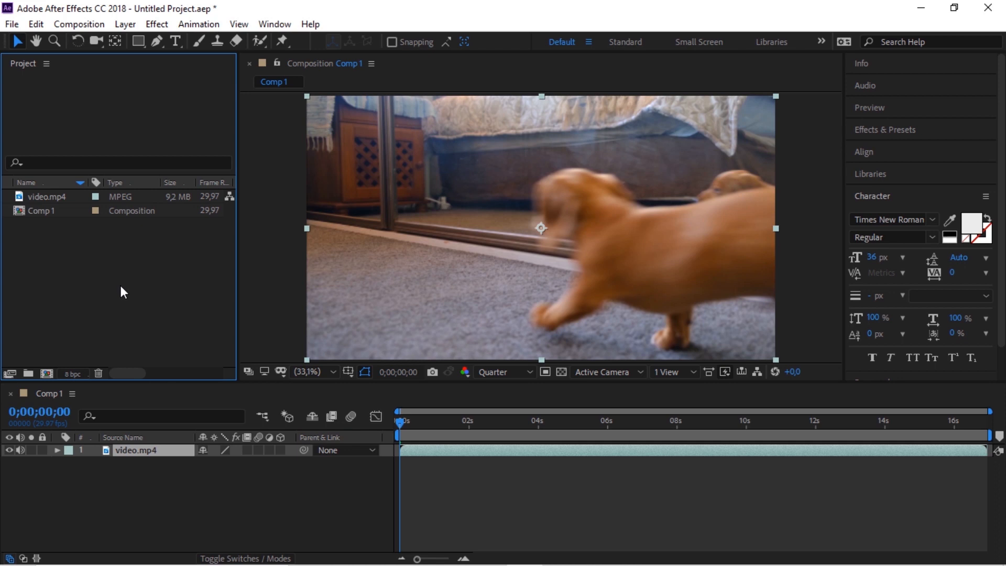
left_click(46, 199)
left_click(49, 207)
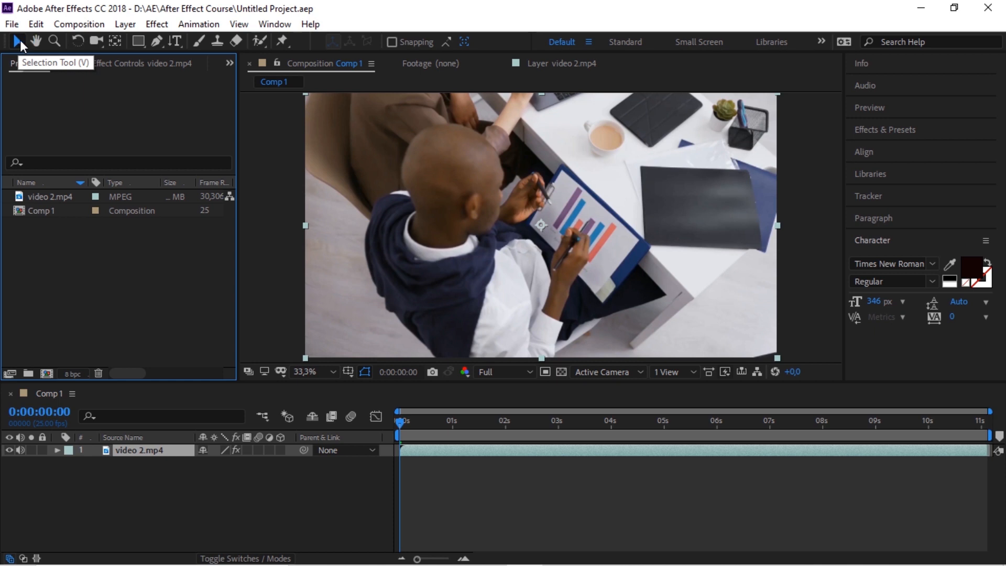
Pan the Comp 1 frame around the viewer with the Hand tool
left_click(37, 42)
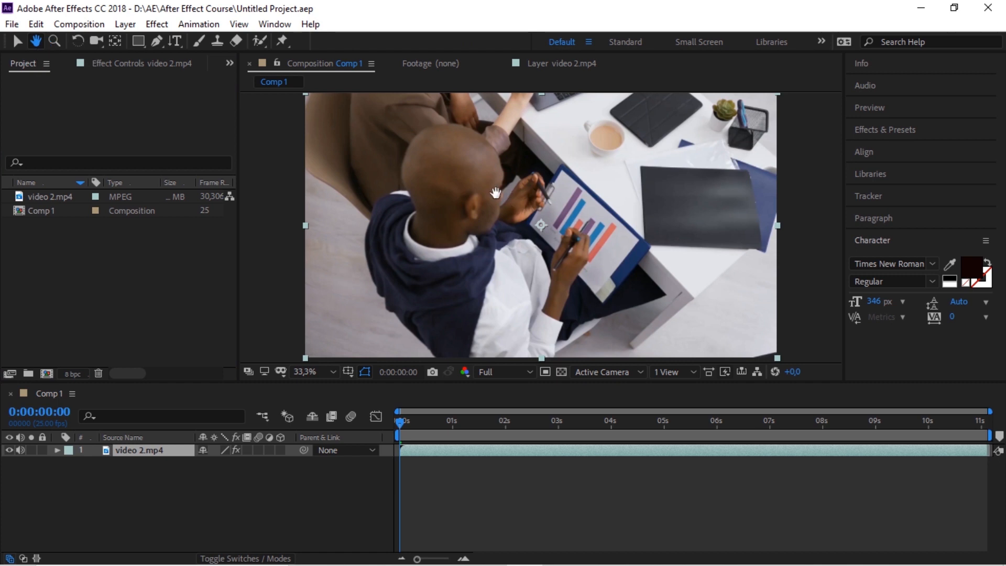
left_click_drag(496, 195, 565, 119)
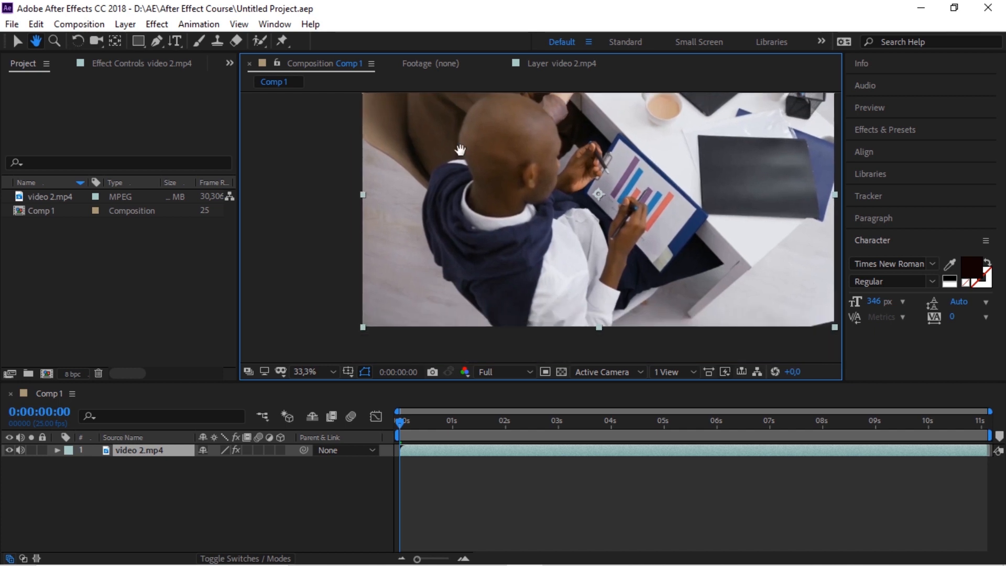
left_click_drag(460, 150, 346, 145)
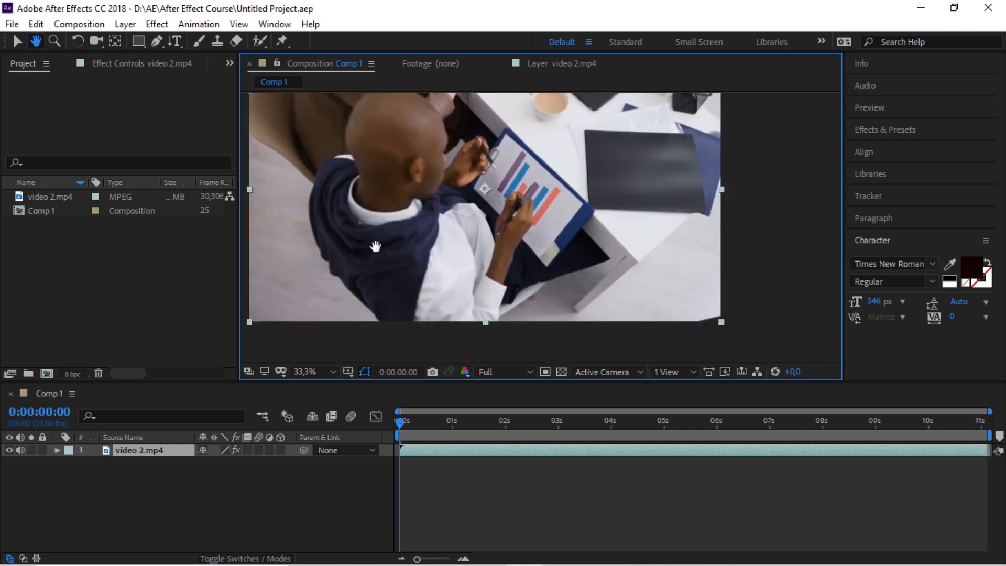
Magnify the Comp 1 view to 400% with the Zoom tool and return it to Fit up to 100%
left_click(54, 40)
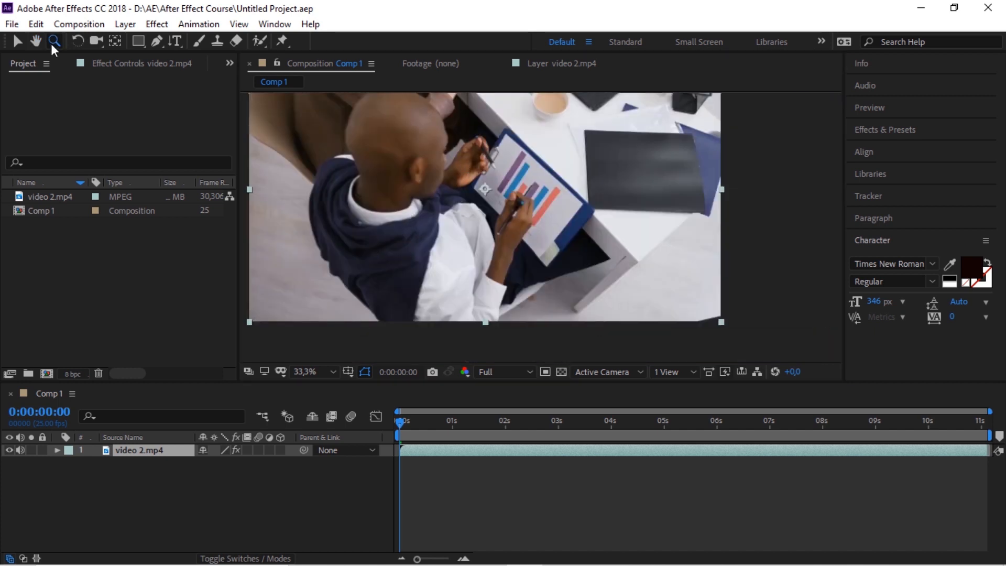
left_click(463, 162)
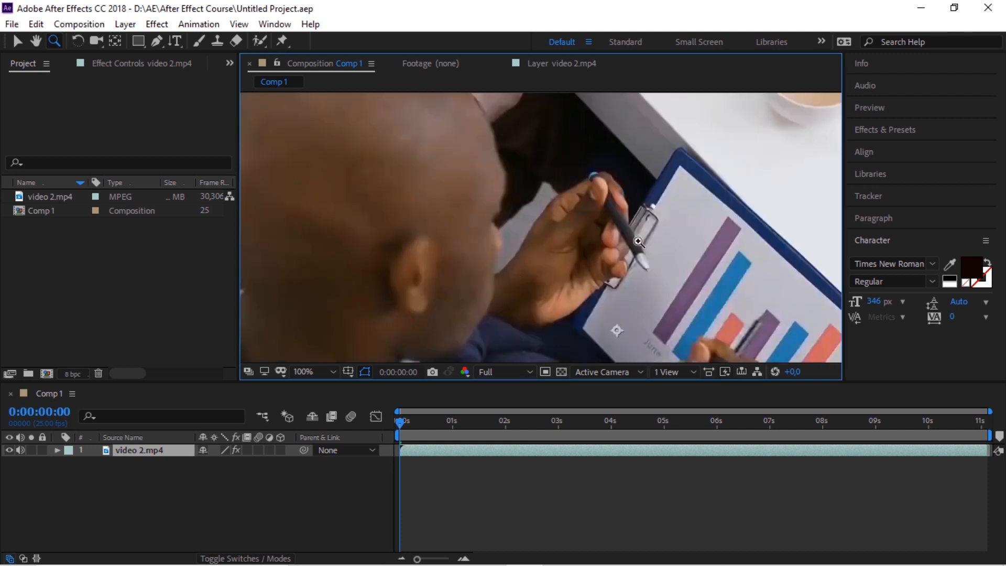
left_click(697, 245)
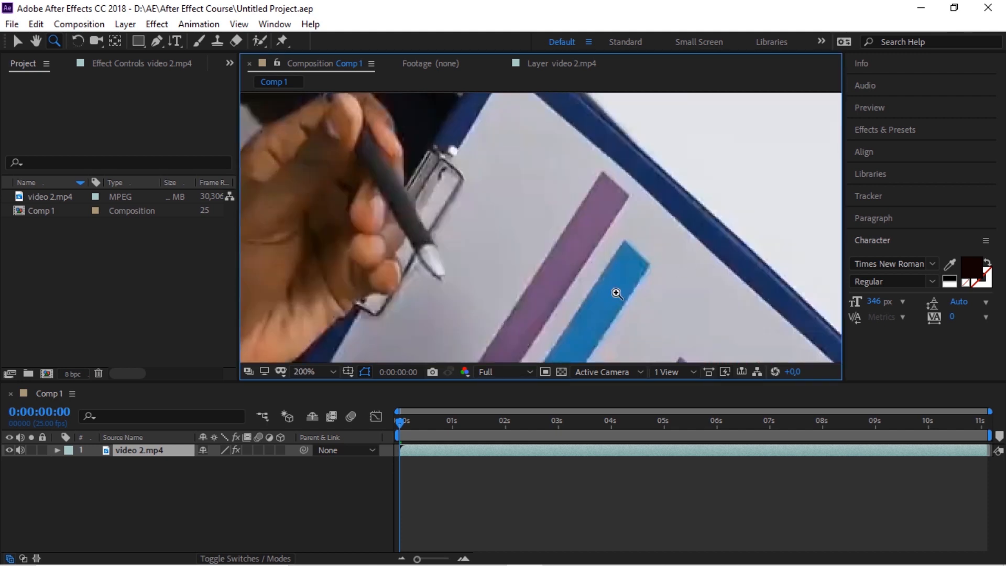
left_click(314, 371)
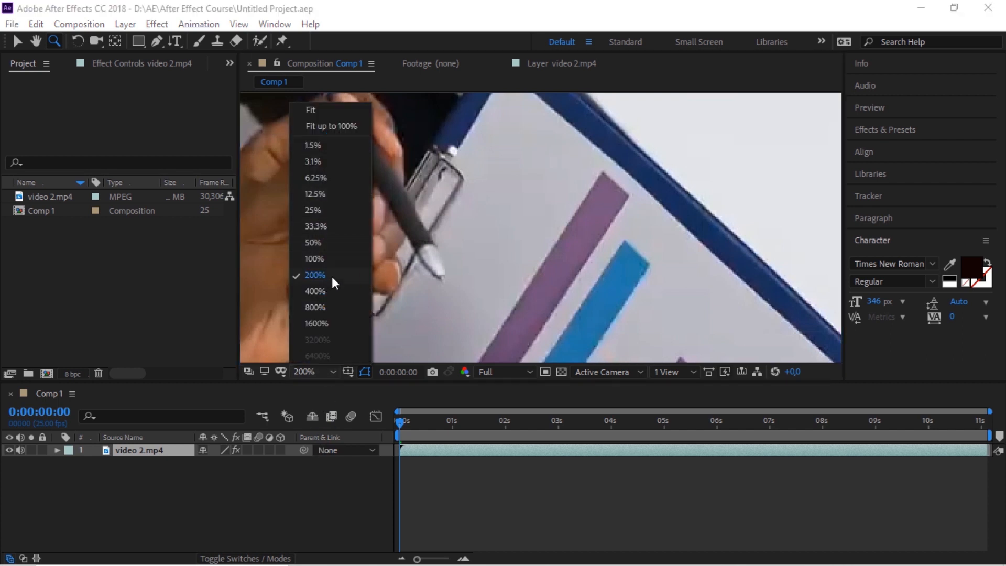
left_click(450, 237)
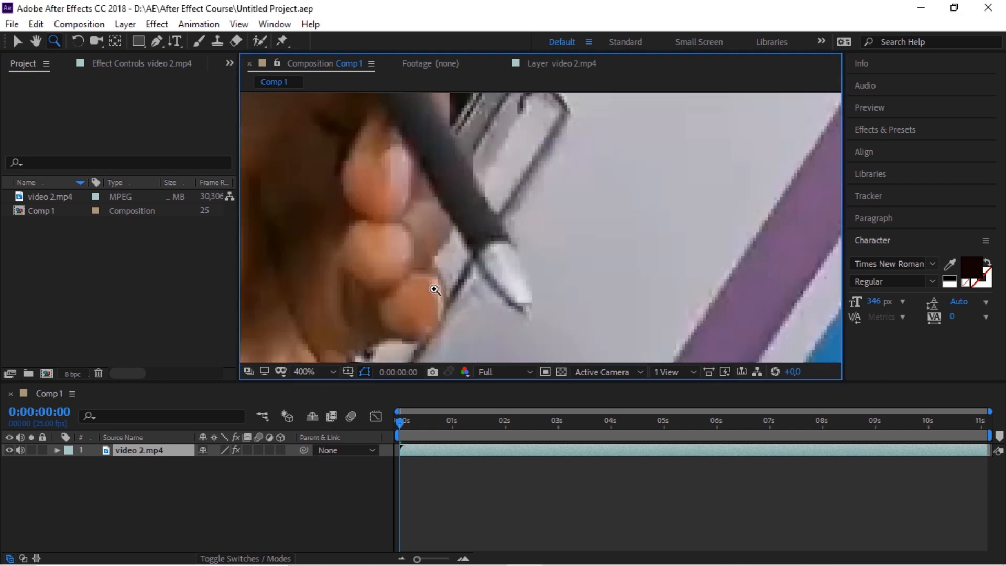
left_click(328, 369)
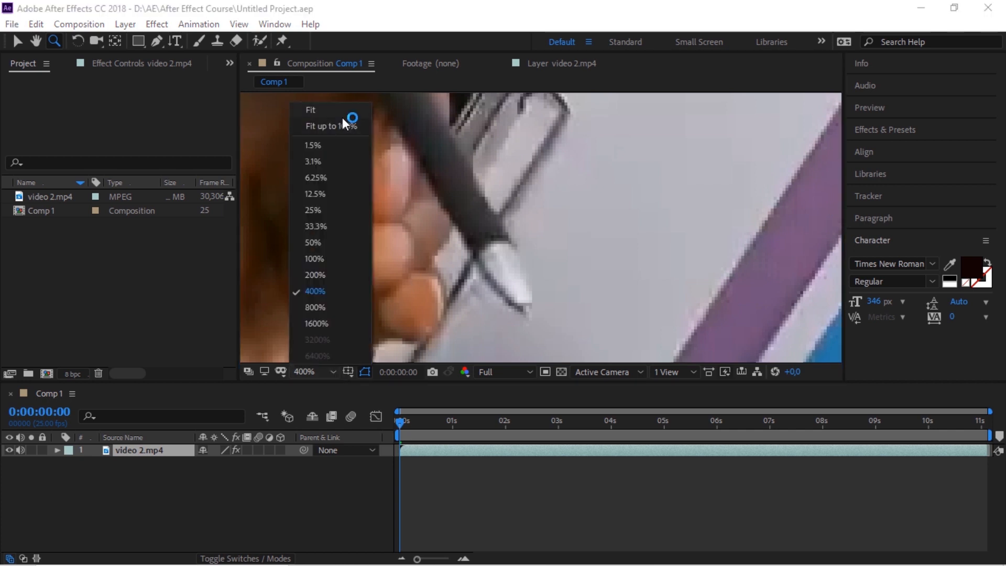
left_click(342, 125)
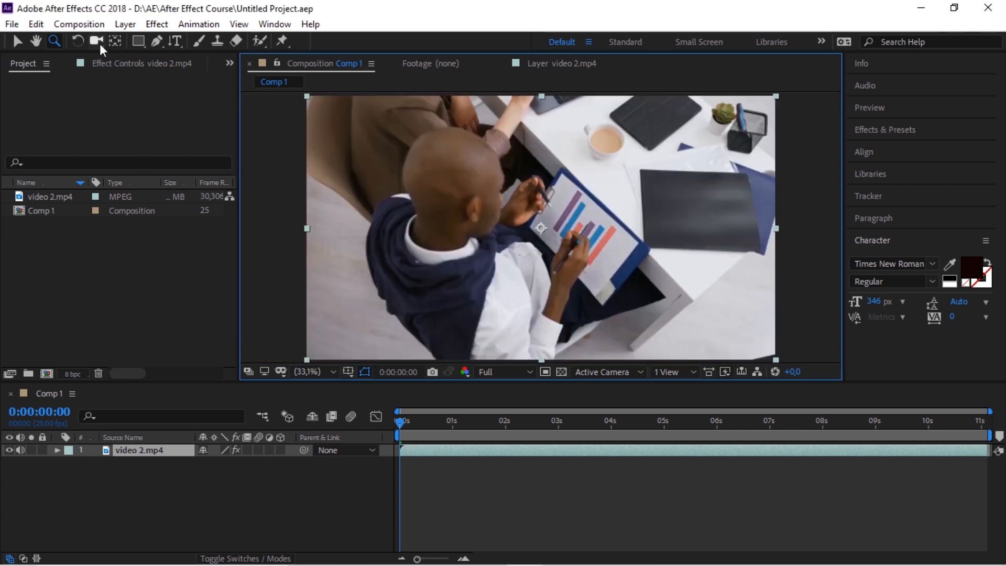
Try rotating the video 2.mp4 layer slightly counterclockwise with the Rotation tool, and undo the rotation
left_click(78, 40)
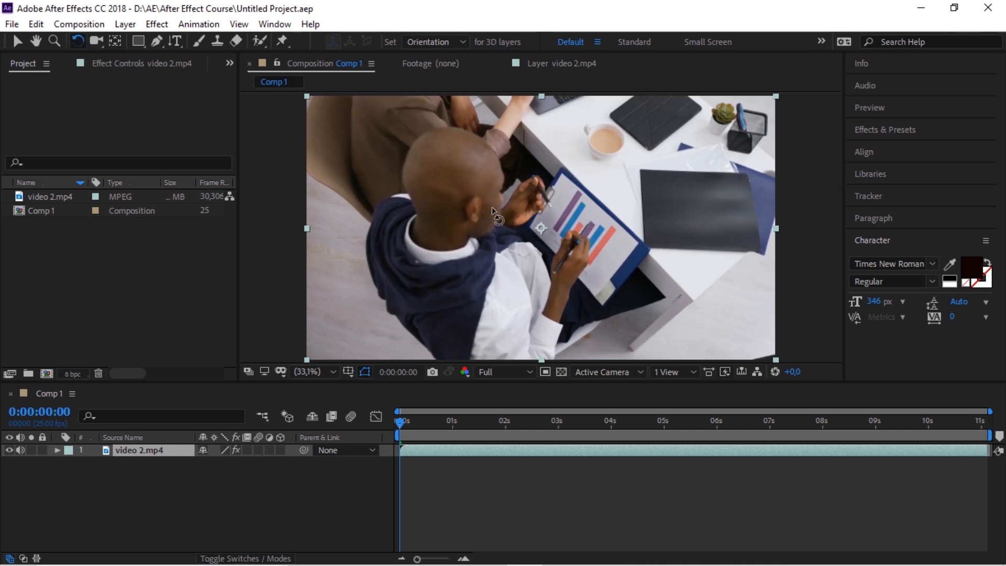
left_click_drag(648, 181, 646, 157)
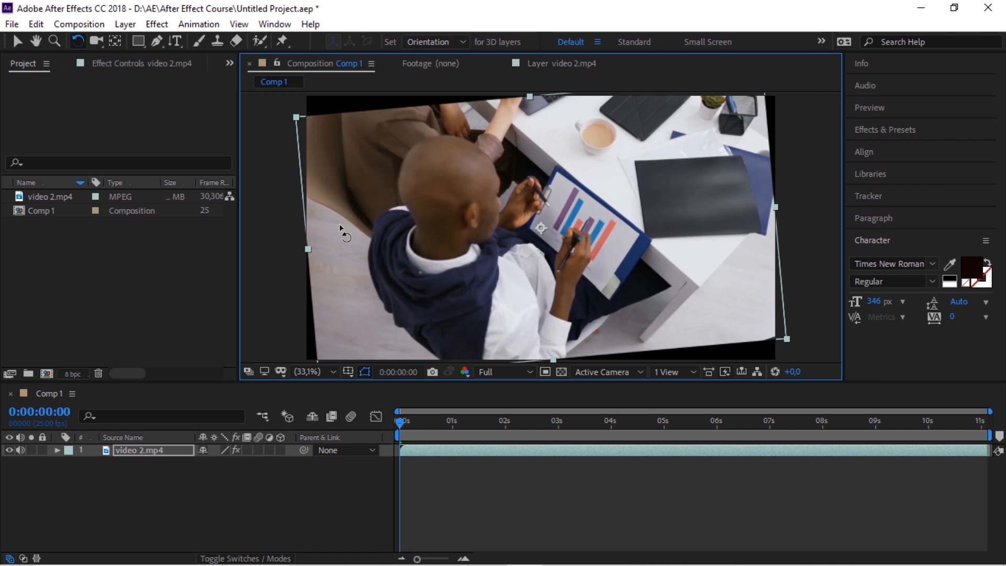
key("ctrl+z")
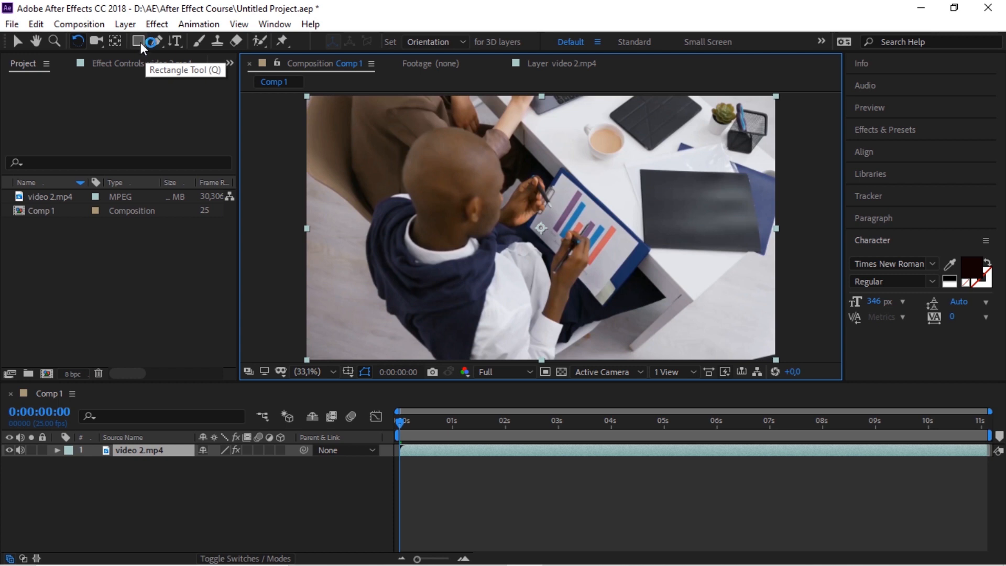
Draw a rectangular mask around the man's head and hands on the video 2.mp4 layer, and delete the mask
mouse_move(140, 39)
left_mouse_down()
mouse_move(202, 62)
mouse_move(208, 94)
mouse_move(227, 42)
mouse_move(348, 149)
mouse_move(240, 135)
mouse_move(220, 66)
mouse_move(247, 54)
mouse_move(286, 124)
mouse_move(354, 161)
mouse_move(348, 184)
mouse_move(407, 181)
mouse_move(393, 143)
mouse_move(382, 144)
mouse_move(427, 185)
left_mouse_up()
left_click_drag(468, 215, 589, 284)
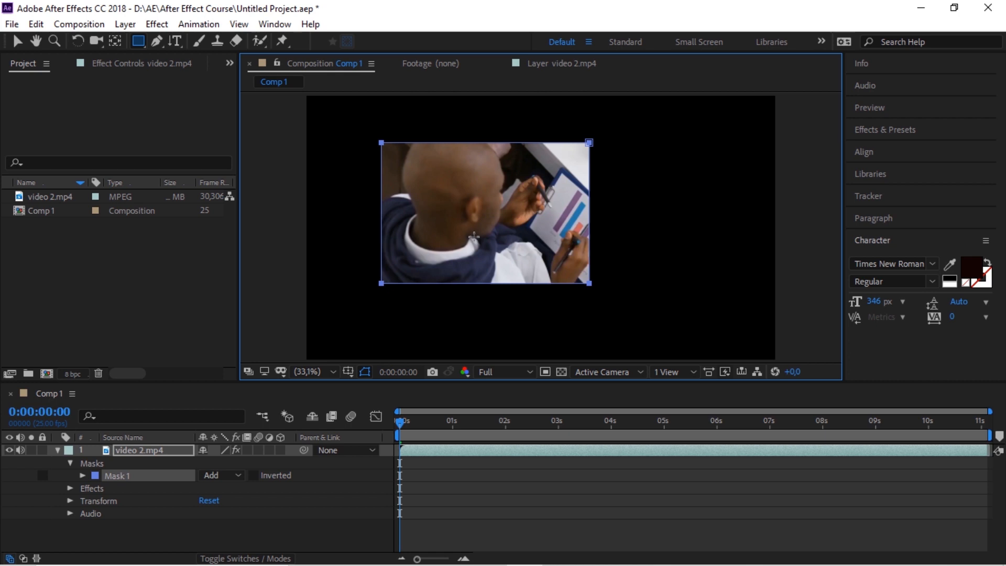
key("Delete")
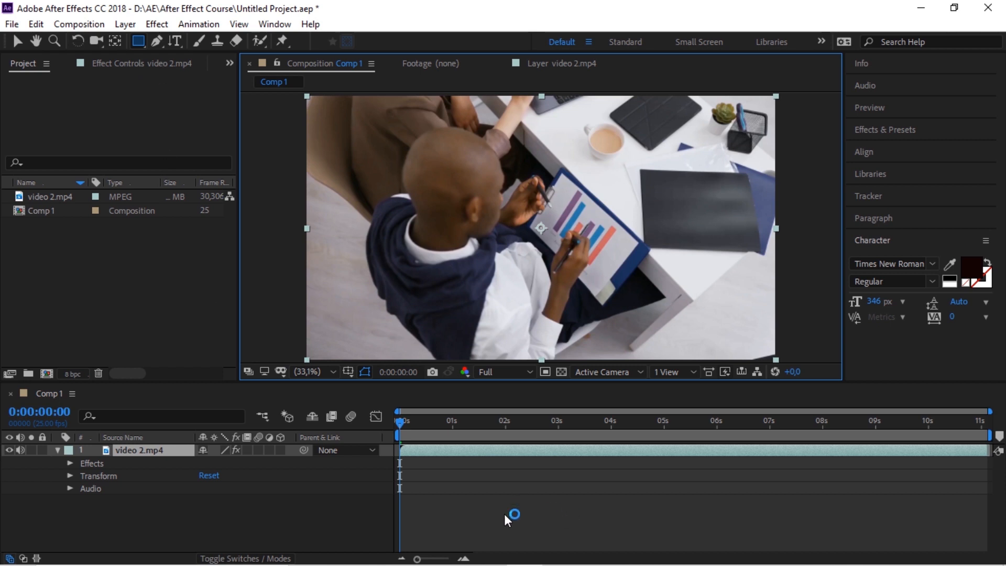
Deselect the video 2.mp4 layer and draw a red-filled rectangle shape over the man's head
left_click(474, 515)
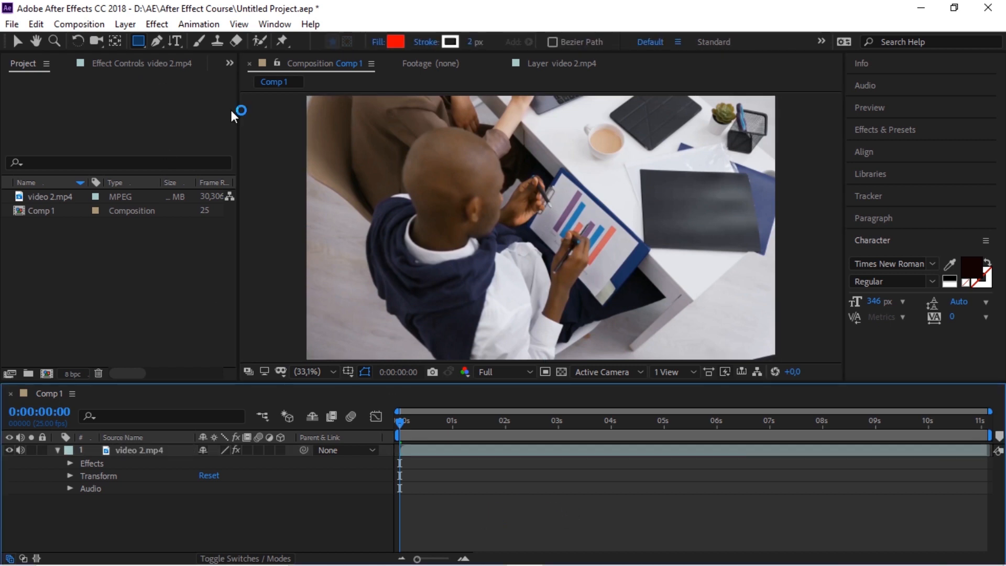
left_click(156, 43)
left_click(139, 42)
left_click_drag(347, 142, 486, 237)
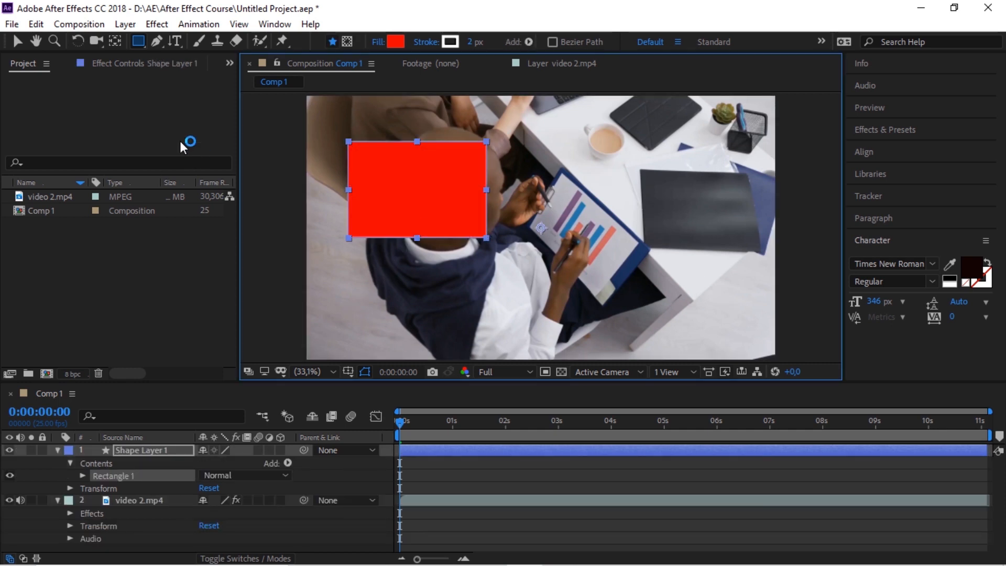
Trace the black folder on the desk as a closed four-point shape with the Pen tool, and delete the shape layer
left_click(155, 42)
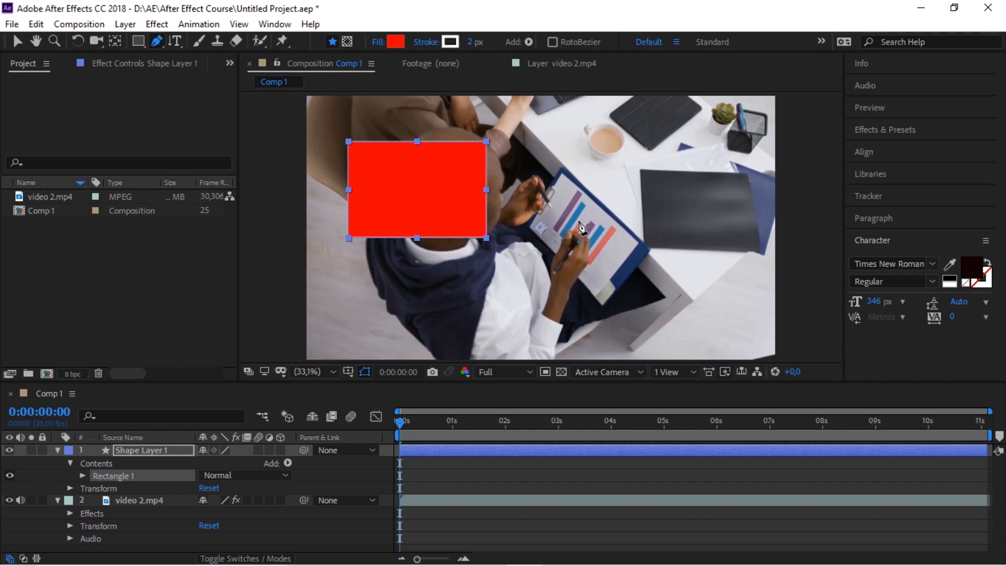
left_click(639, 168)
left_click(646, 245)
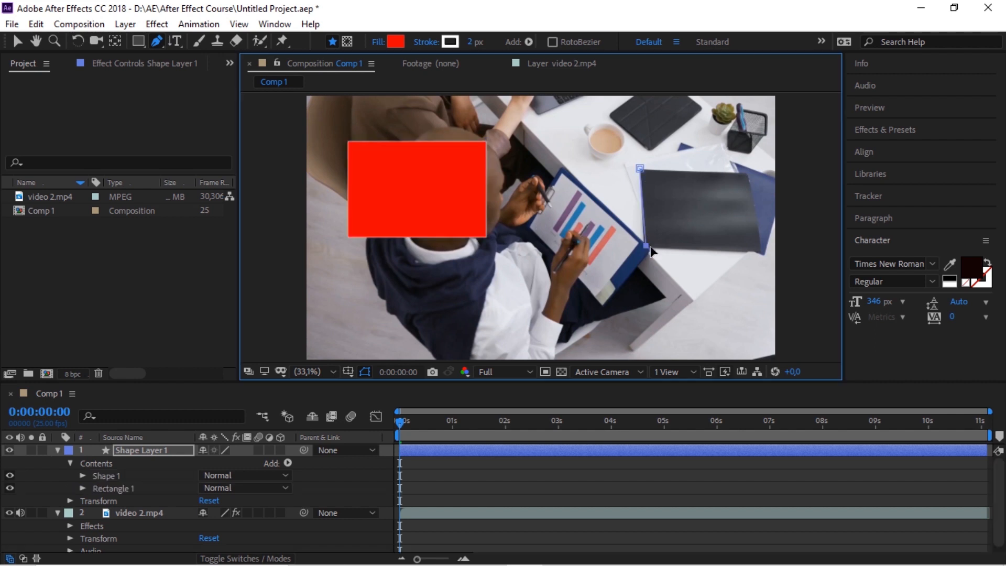
left_click(759, 250)
left_click(746, 176)
left_click(640, 169)
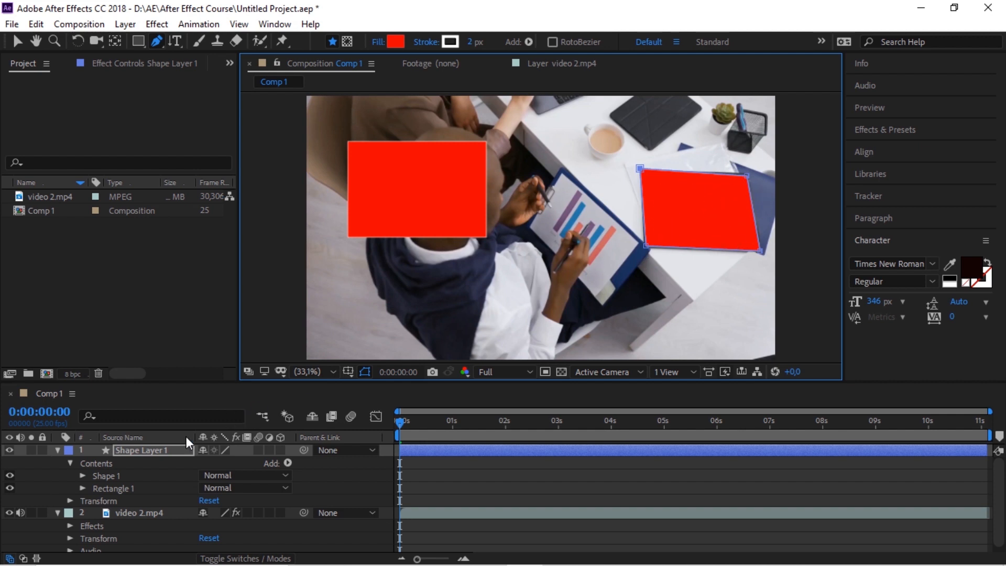
left_click(165, 449)
key("Delete")
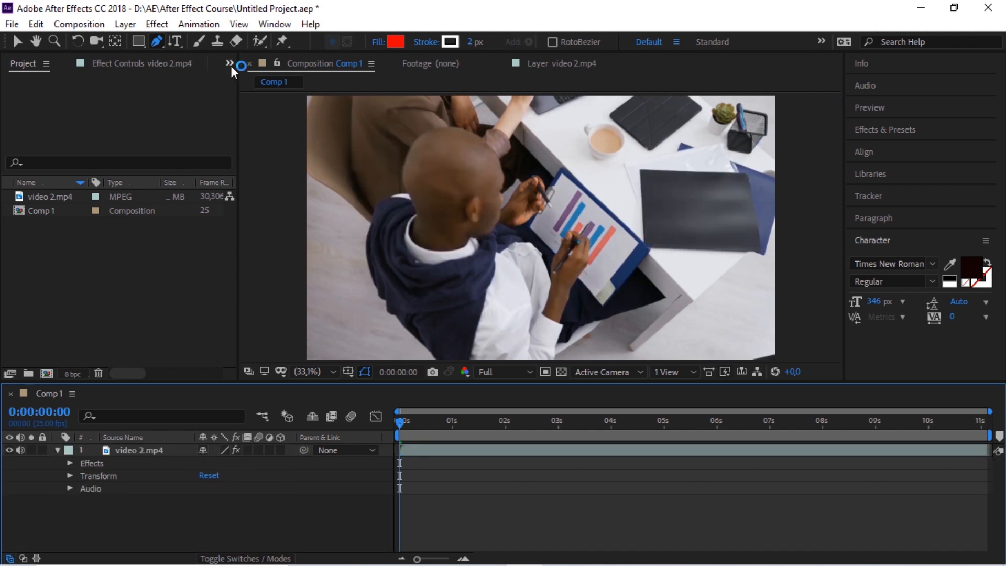
Add a horizontal text layer with a first name in capitals above the man's head
left_click(176, 40)
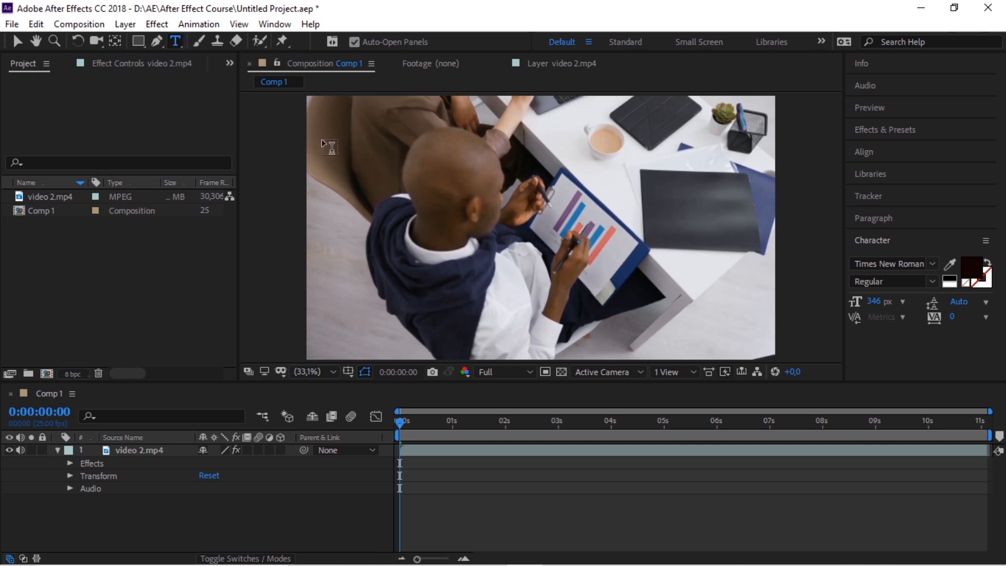
left_click(414, 162)
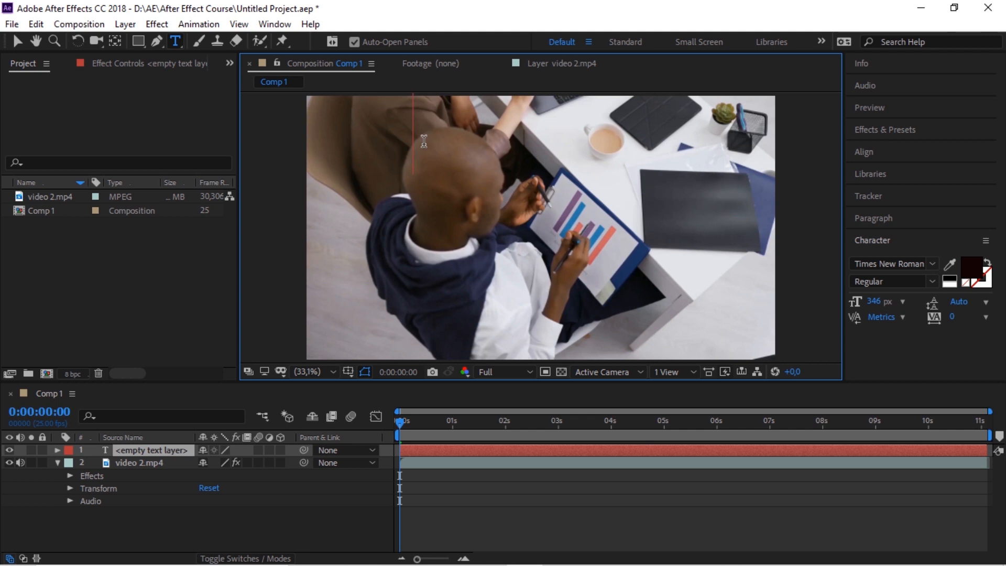
type("J")
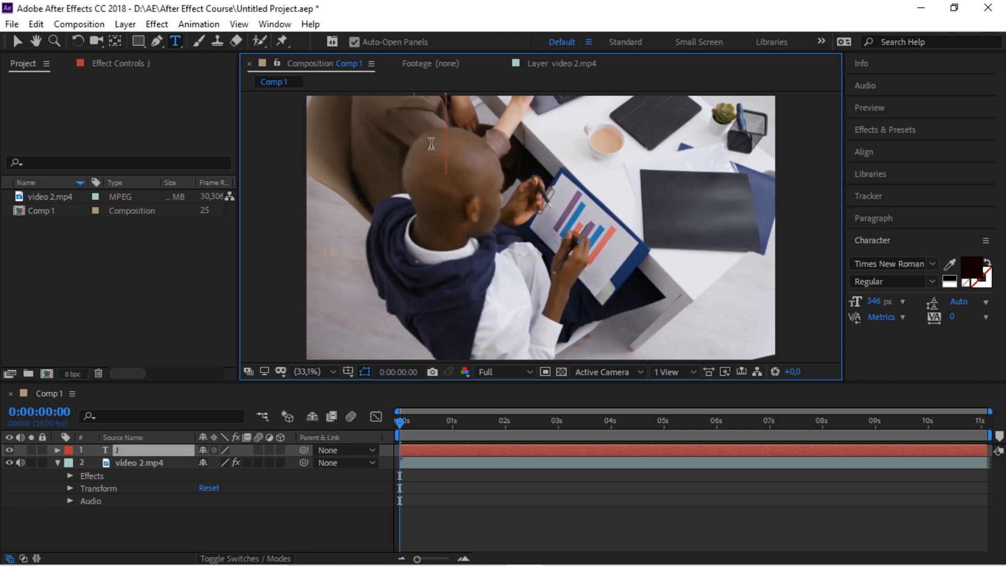
type("OEY")
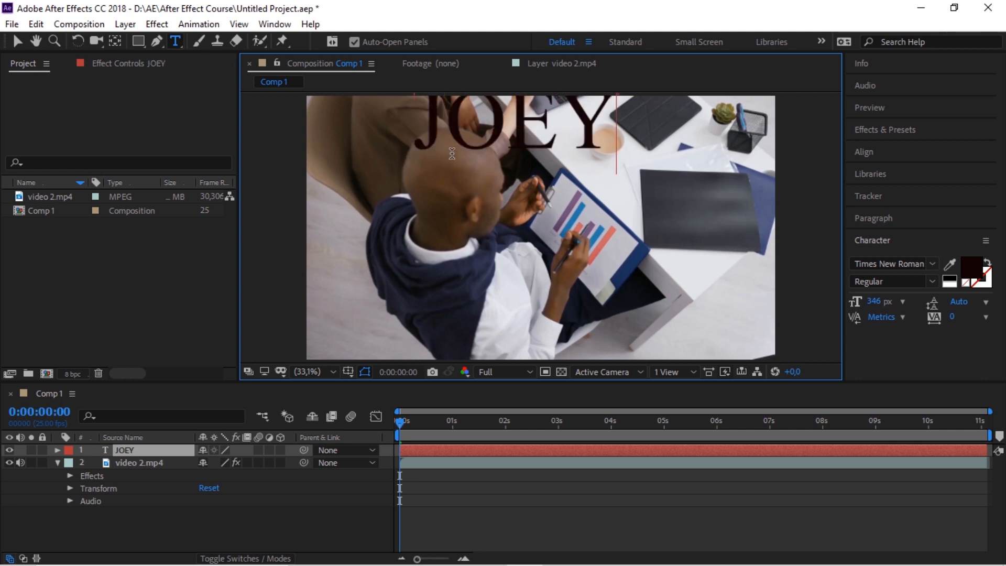
Try the red fill colour A51212 on the whole horizontal text and cancel the colour choice
scroll(451, 153, "down", 2)
key("ctrl+a")
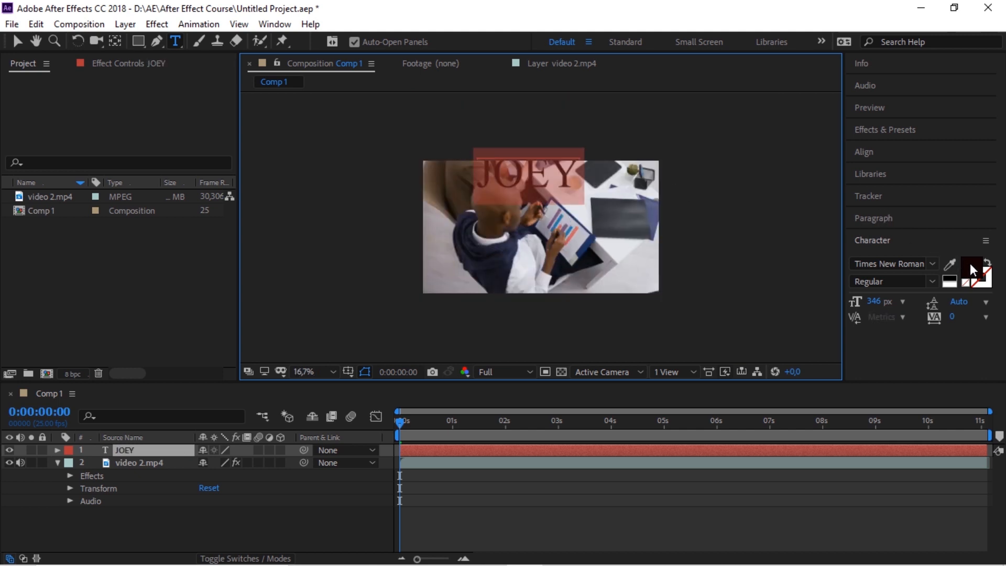
left_click(970, 263)
left_click(496, 212)
left_click_drag(494, 242, 494, 264)
left_click_drag(584, 174, 595, 208)
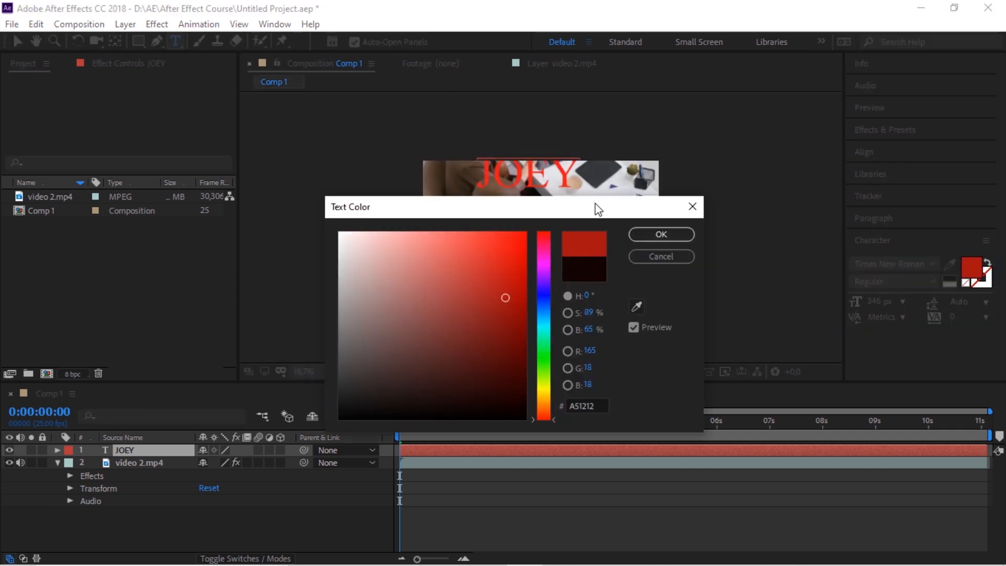
left_click(649, 256)
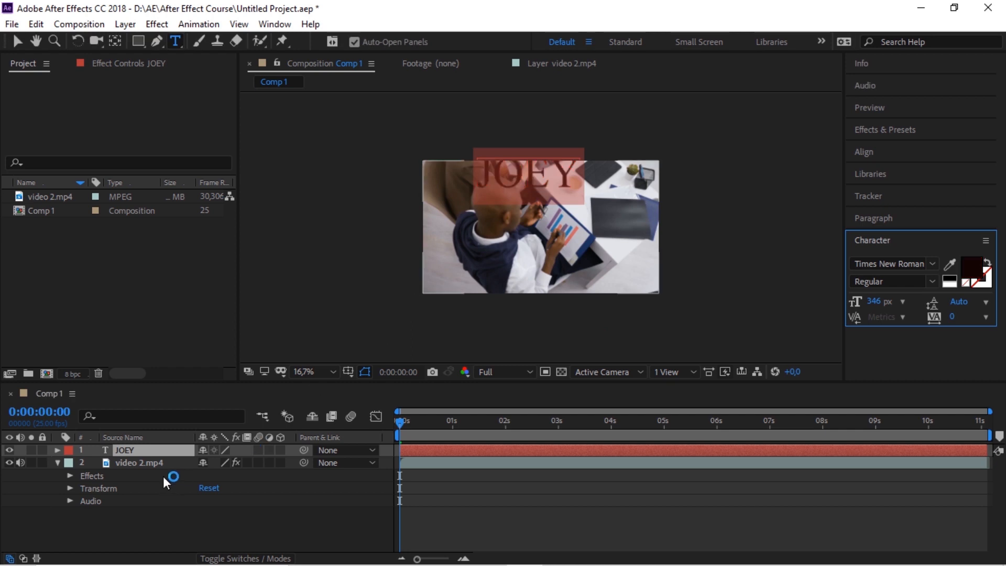
Look at the available type tool variants and delete the horizontal text layer
left_click(141, 452)
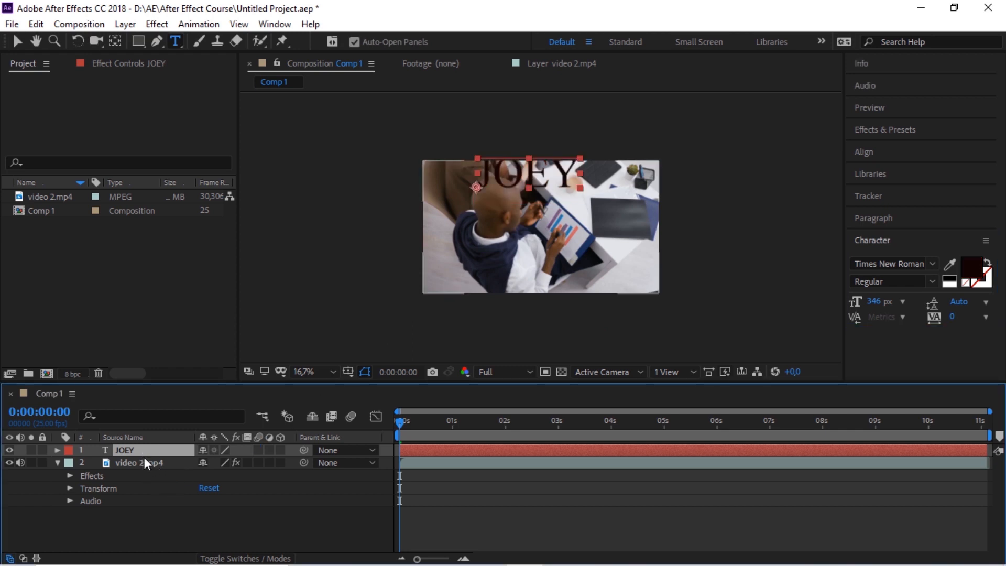
left_click(175, 42)
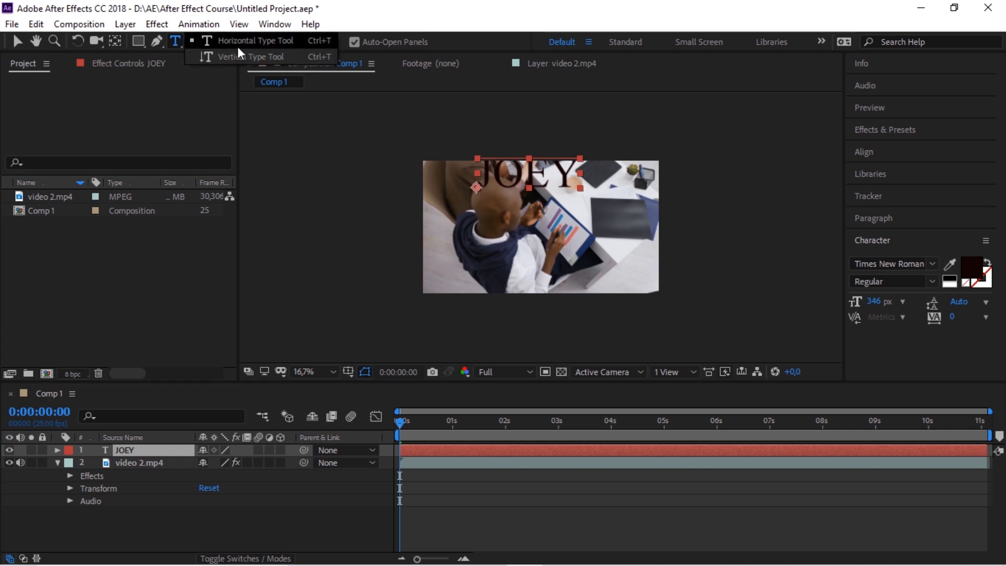
left_click(132, 447)
key("Delete")
Add a red text layer with the first name in lowercase over the man's head, using the Vertical Type tool
left_click(177, 42)
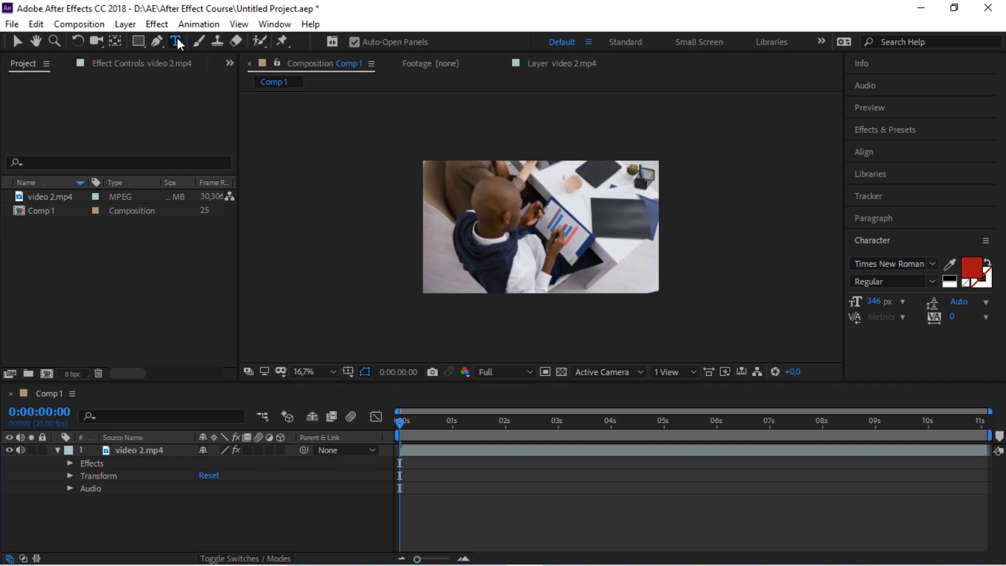
left_click(171, 41)
left_click(213, 58)
left_click(500, 205)
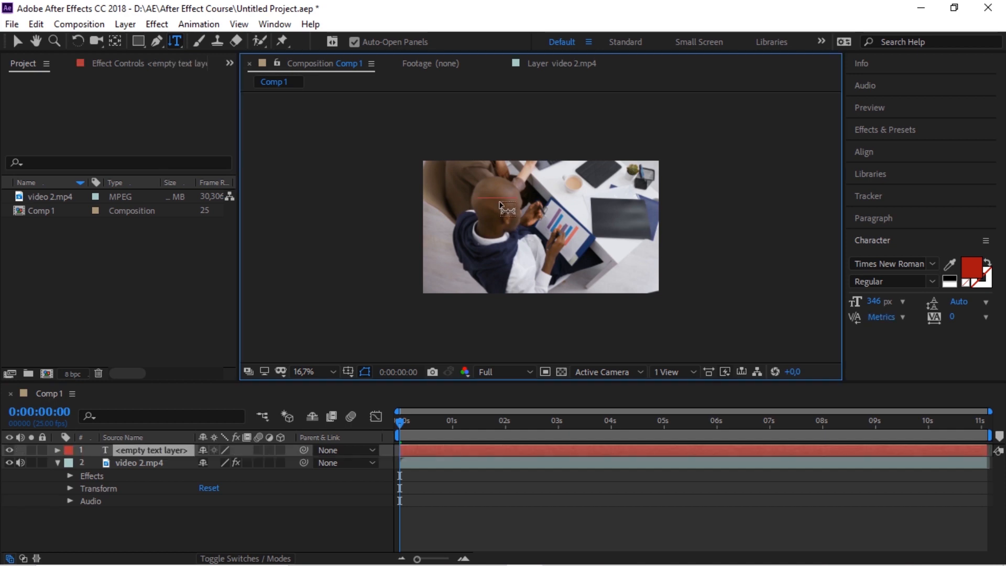
type("joey")
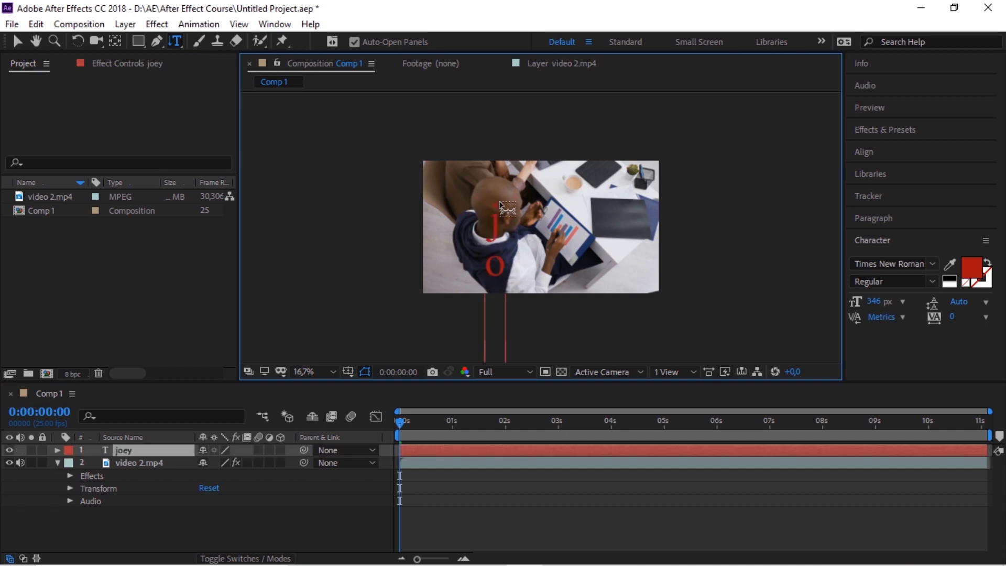
left_click_drag(513, 275, 508, 159)
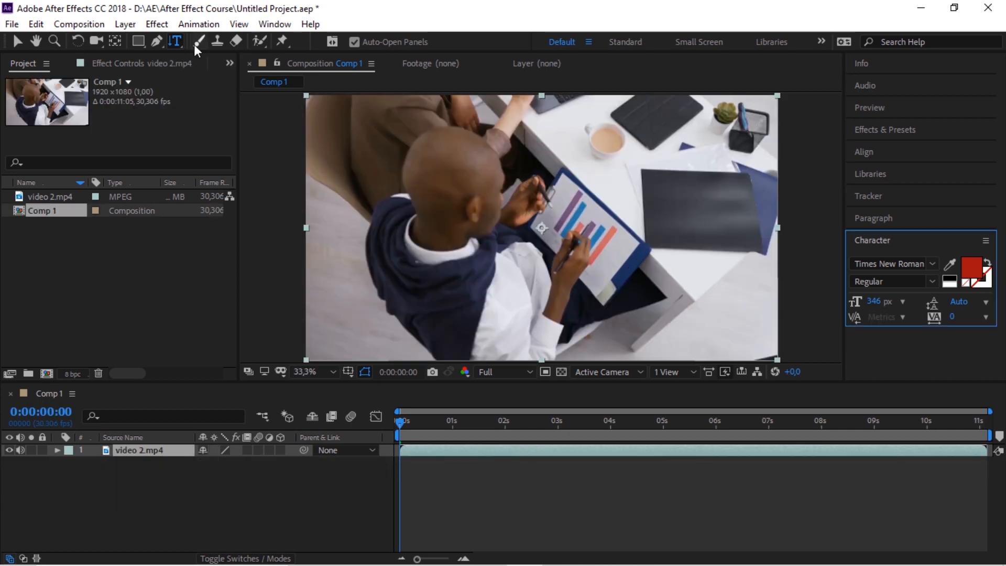
Activate the Brush, Clone Stamp and Eraser tools one after another to look at their paint settings
left_click(196, 42)
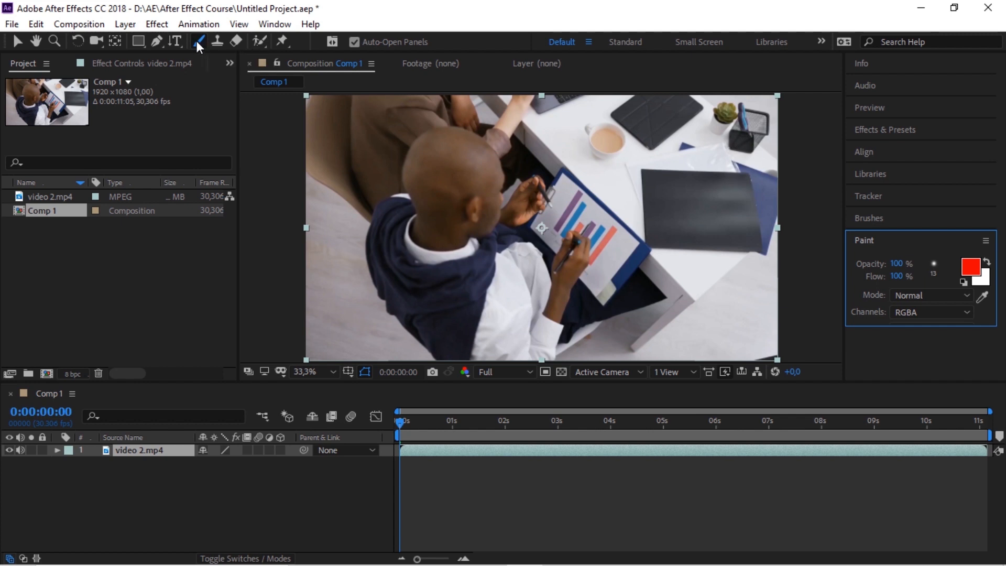
left_click(218, 42)
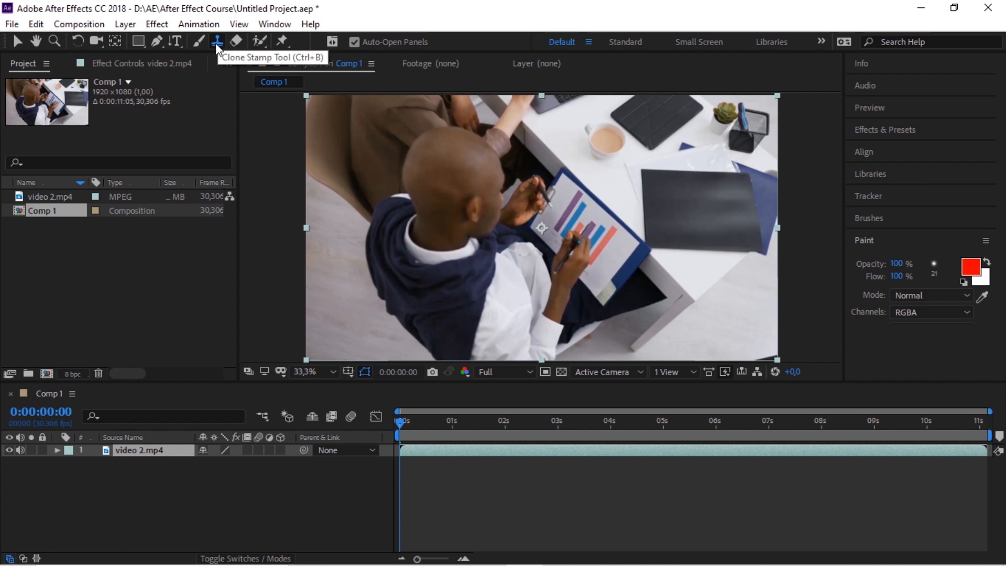
left_click(237, 42)
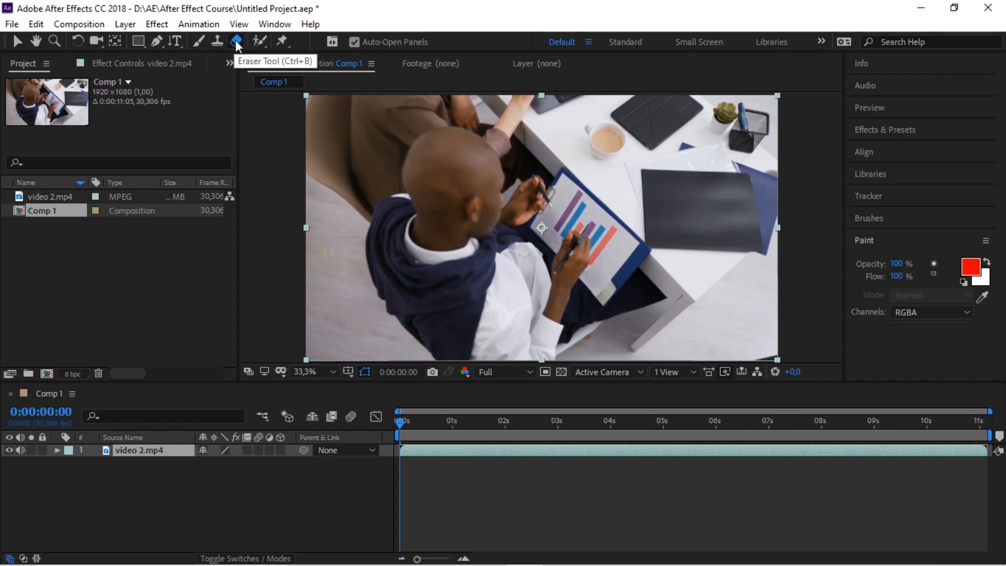
Cut out the dark folder on the desk with the Roto Brush, view the cut-out in Comp 1 and undo the stroke
left_click(257, 41)
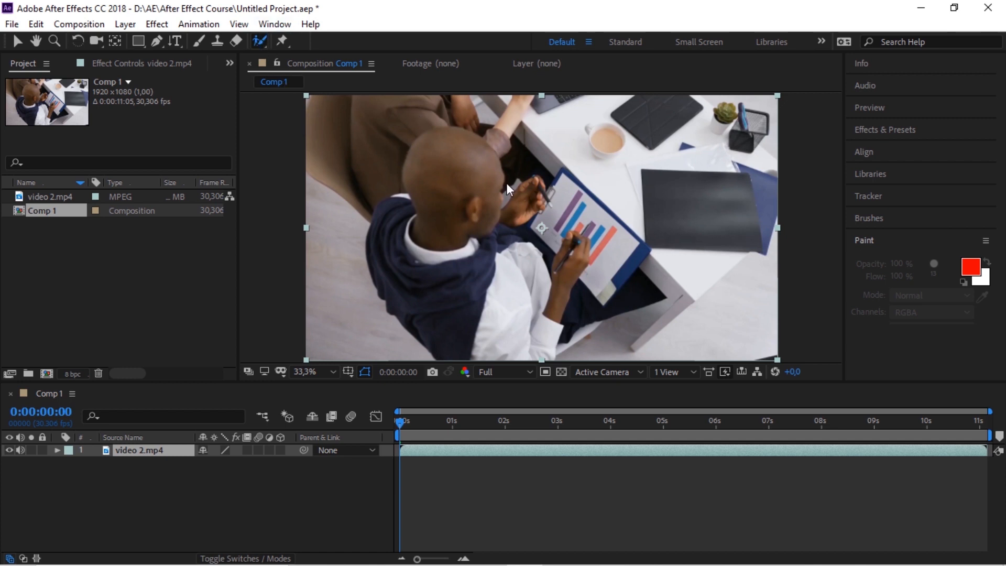
double_click(458, 172)
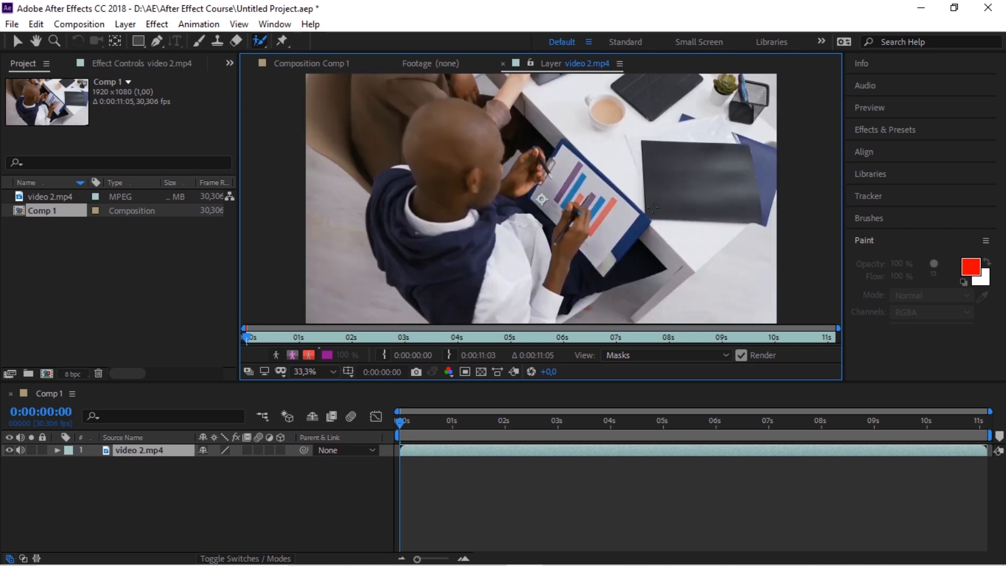
left_click(653, 206)
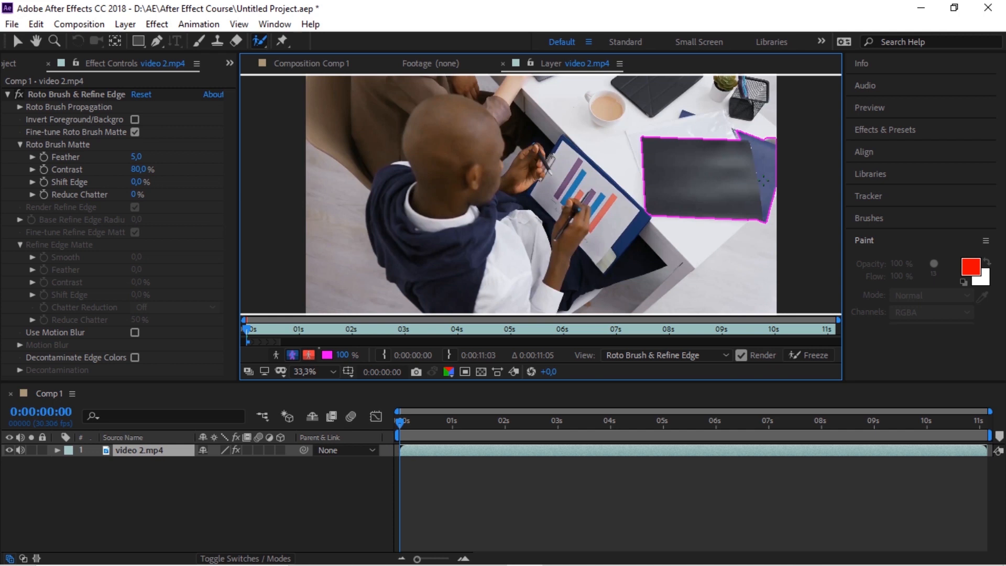
left_click(302, 68)
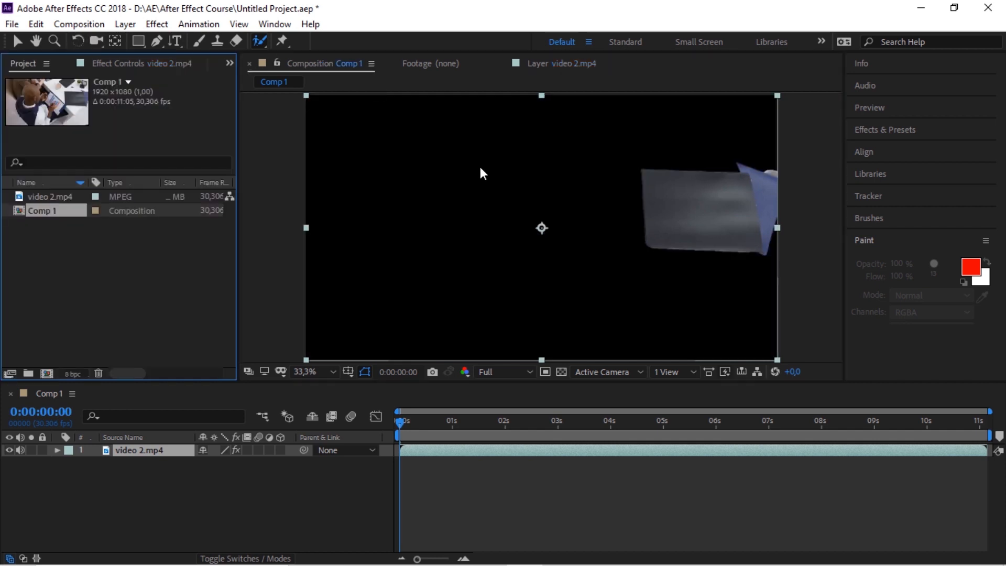
key("ctrl+z")
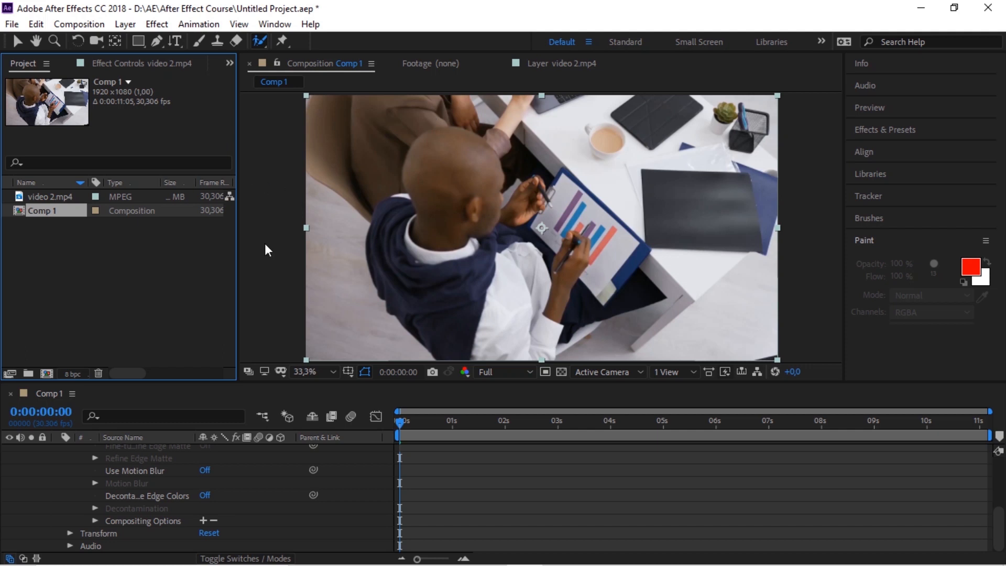
Save the project as Untitled Project in the After Effect Course folder and collapse the video layer's properties
key("ctrl+s")
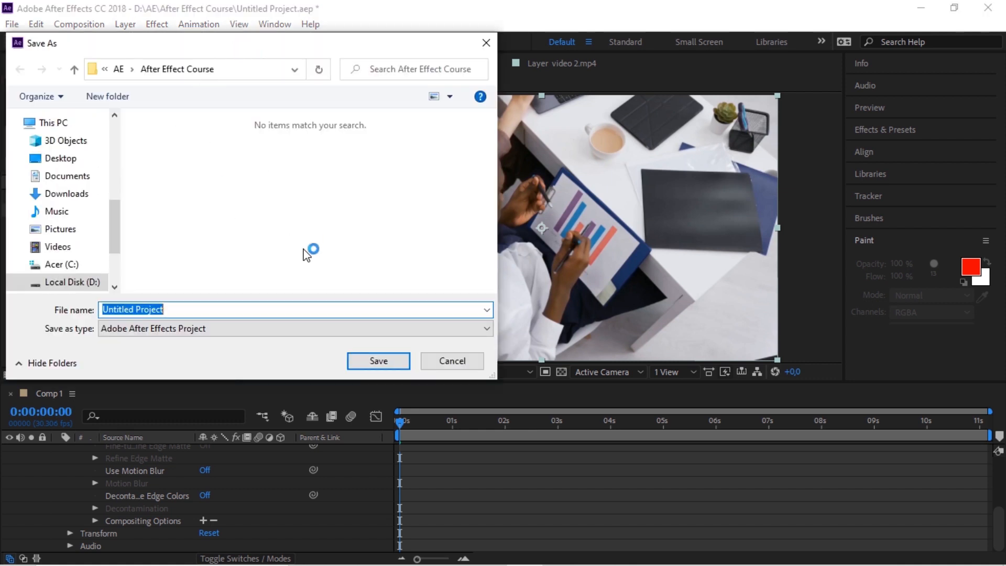
left_click(272, 308)
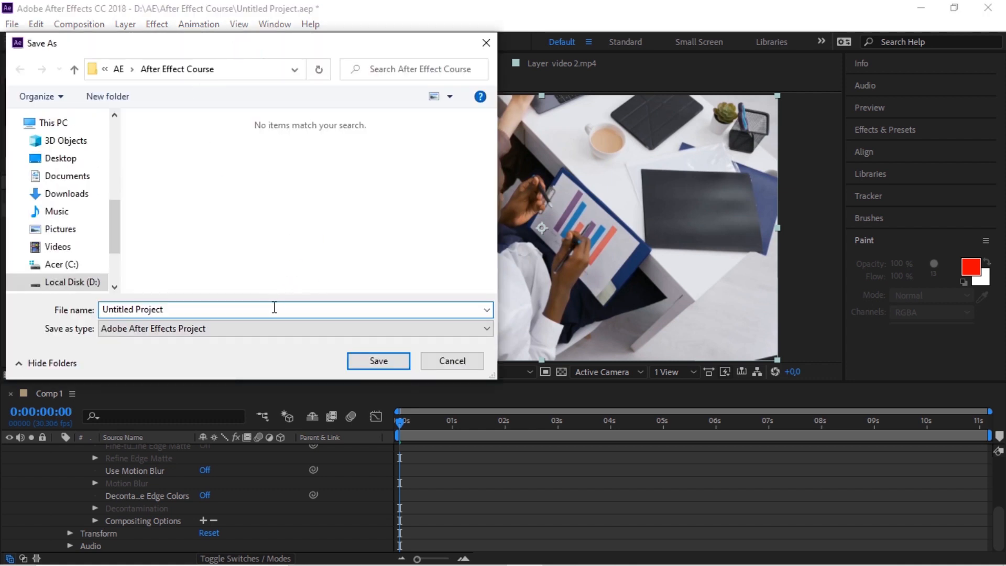
left_click(369, 362)
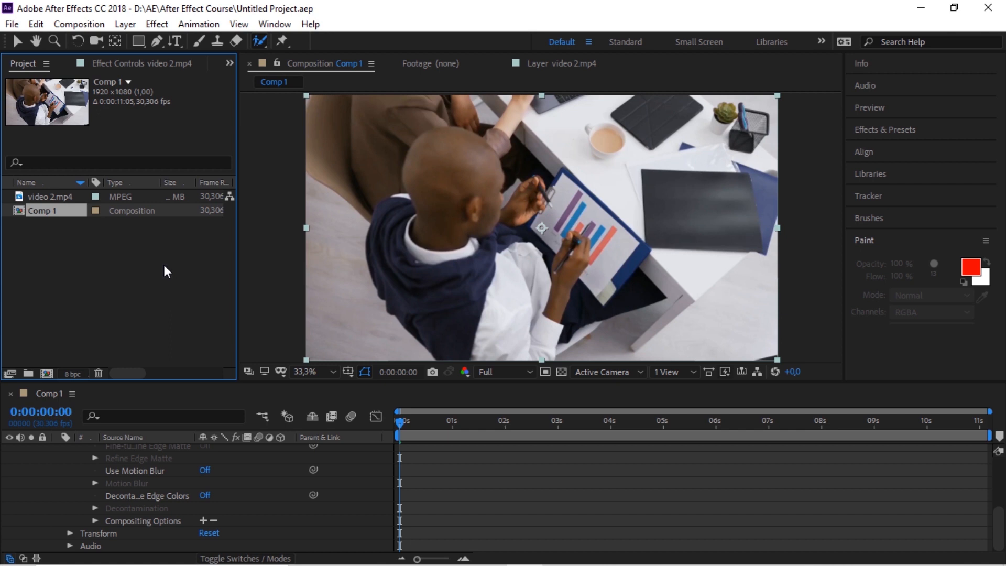
scroll(131, 461, "up", 5)
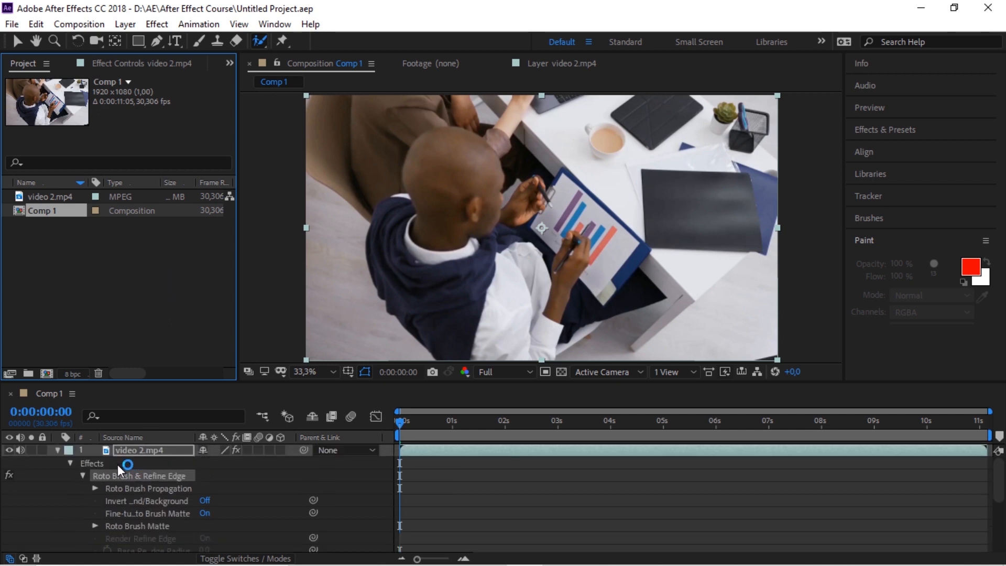
left_click(57, 449)
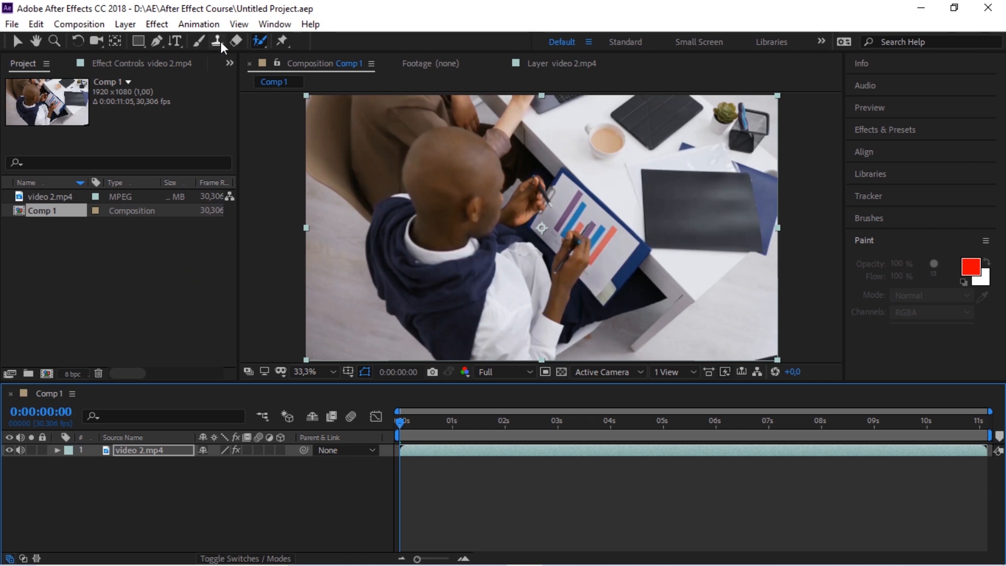
Switch through the Type, Selection and Hand tools, and magnify the man's head to 100% with the Zoom tool
left_click(175, 42)
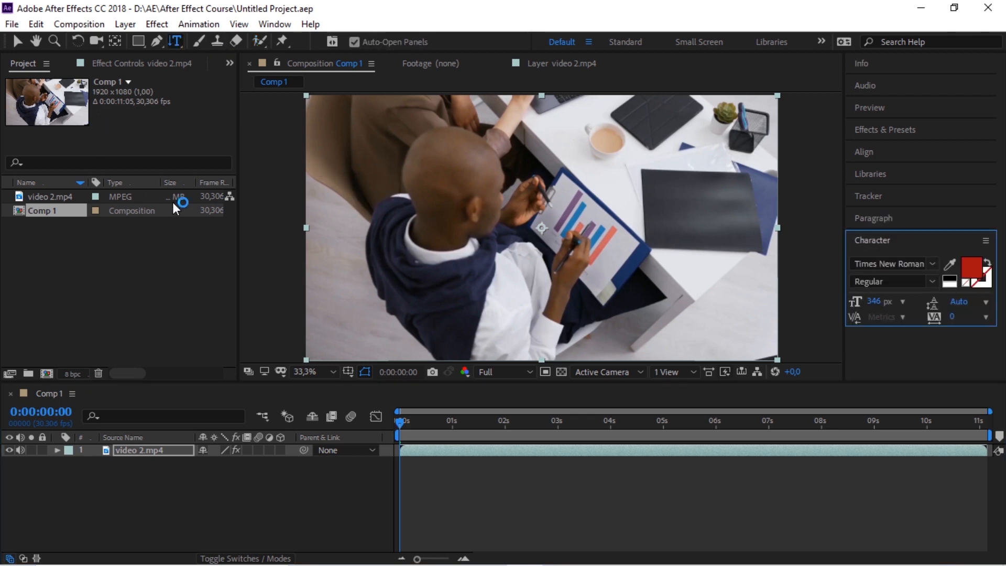
key("v")
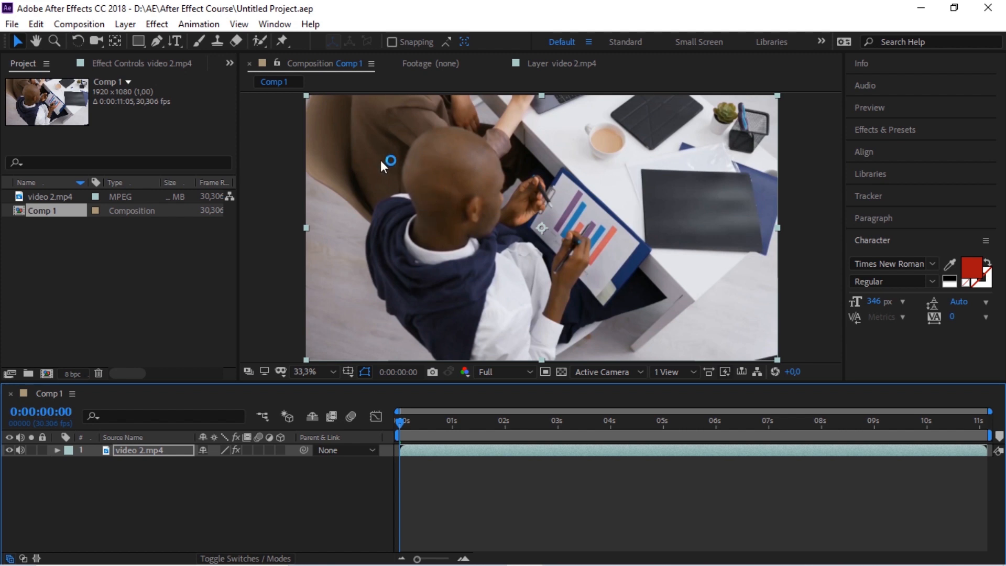
key("h")
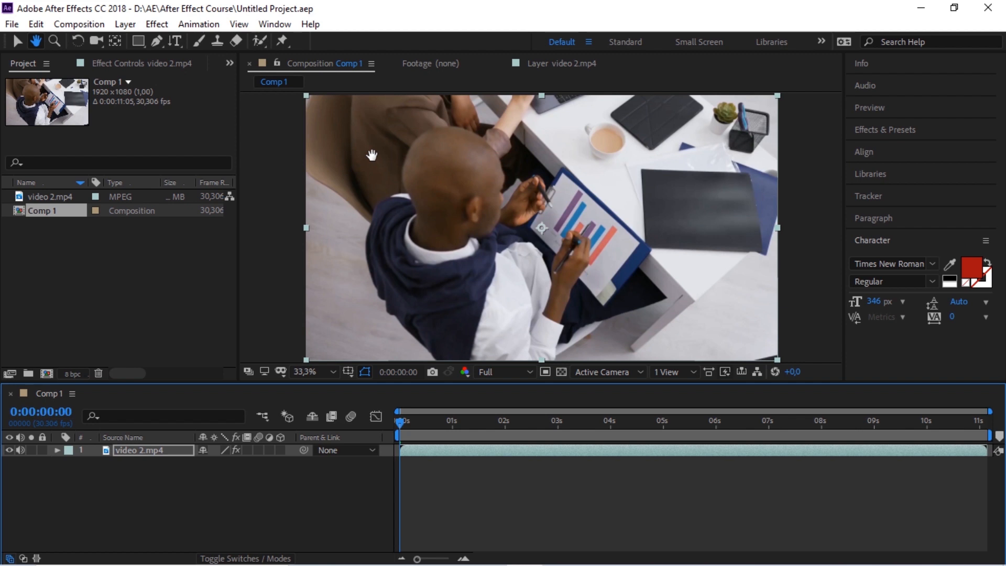
key("z")
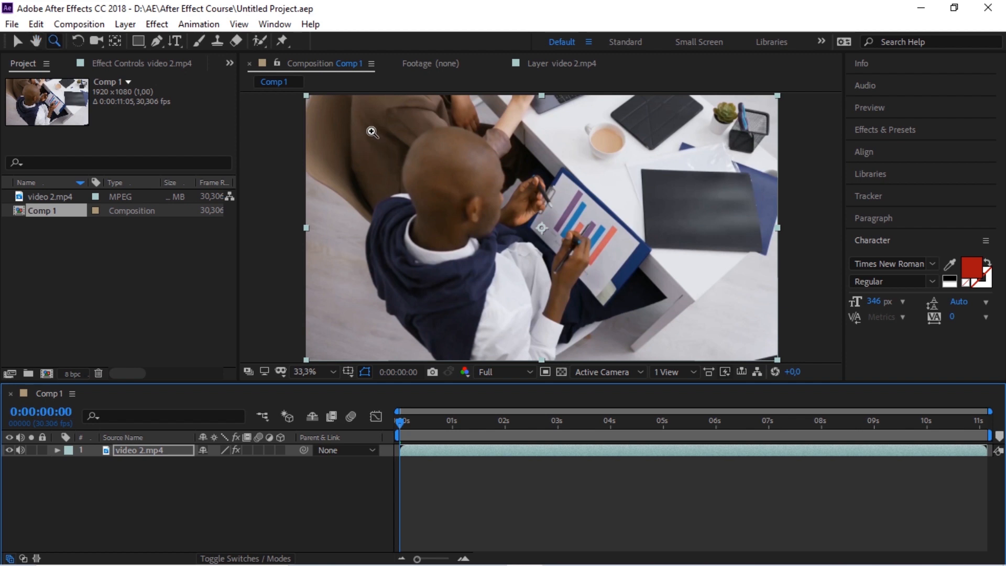
left_click(442, 180)
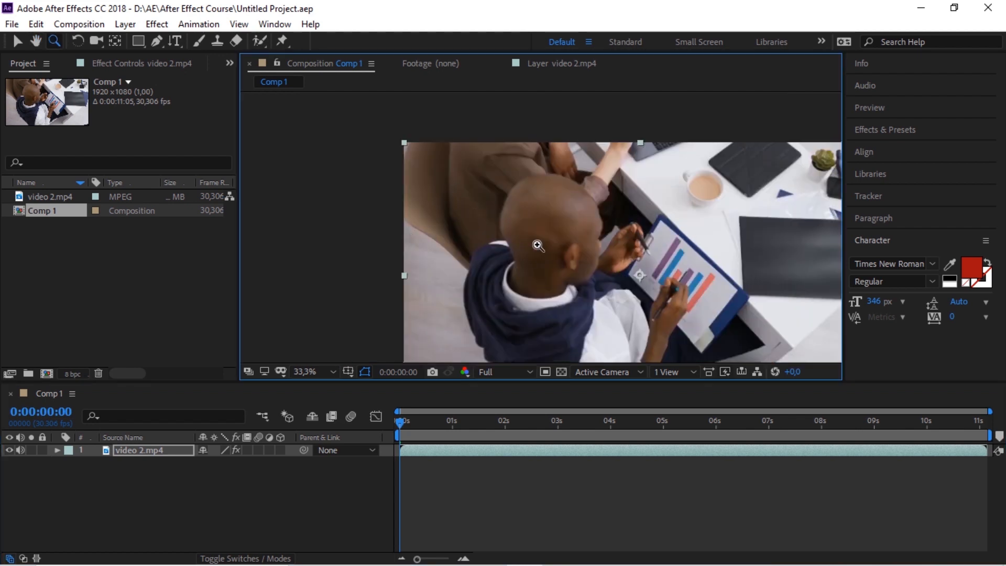
left_click(537, 245)
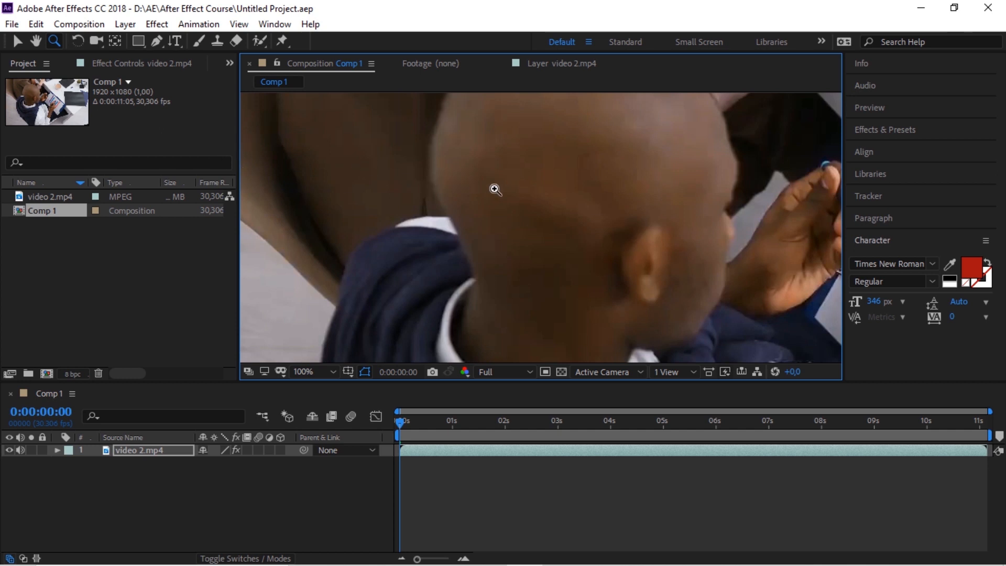
Activate the Rotation tool and reduce the composition view to 25%
key("w")
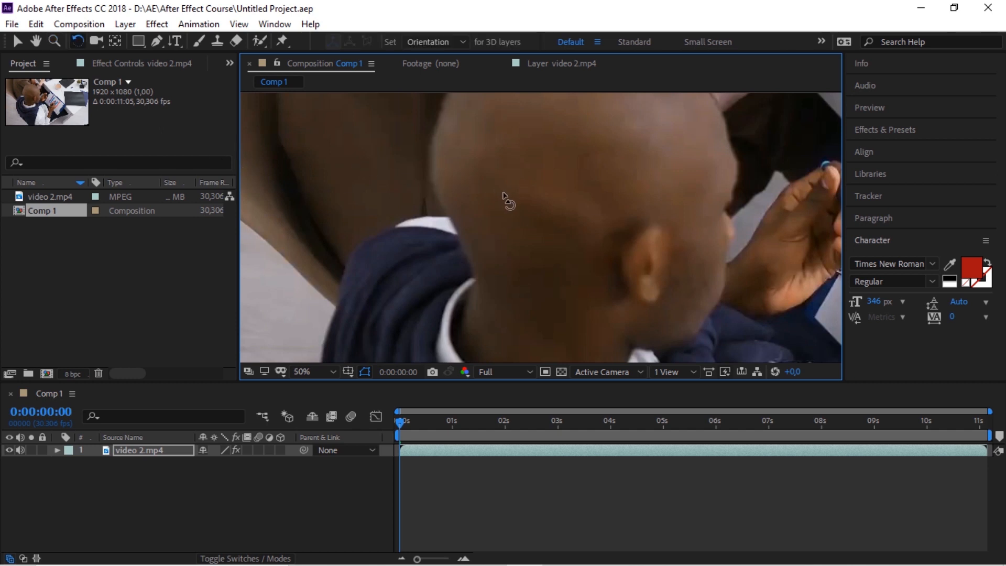
scroll(505, 197, "down", 2)
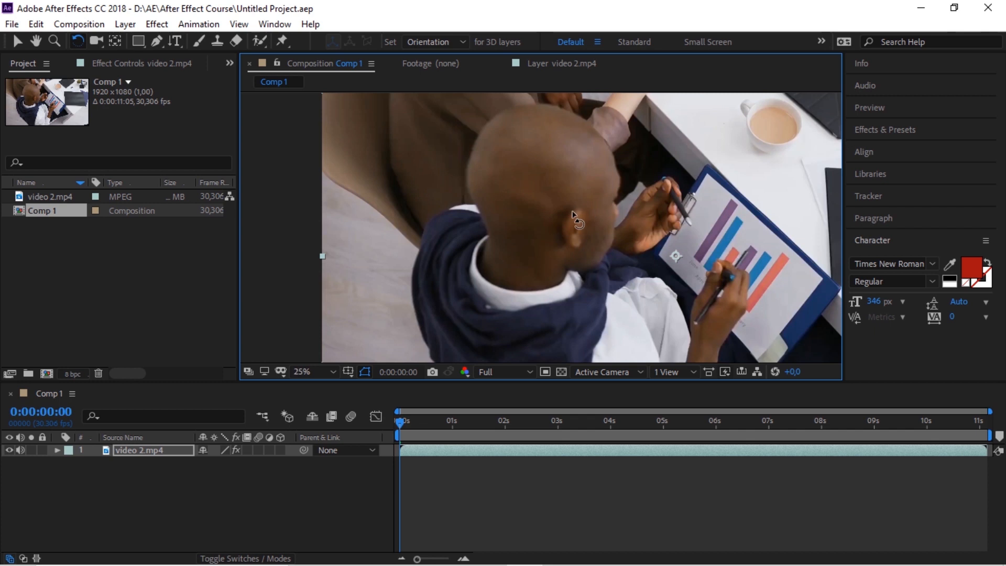
scroll(571, 215, "down", 1)
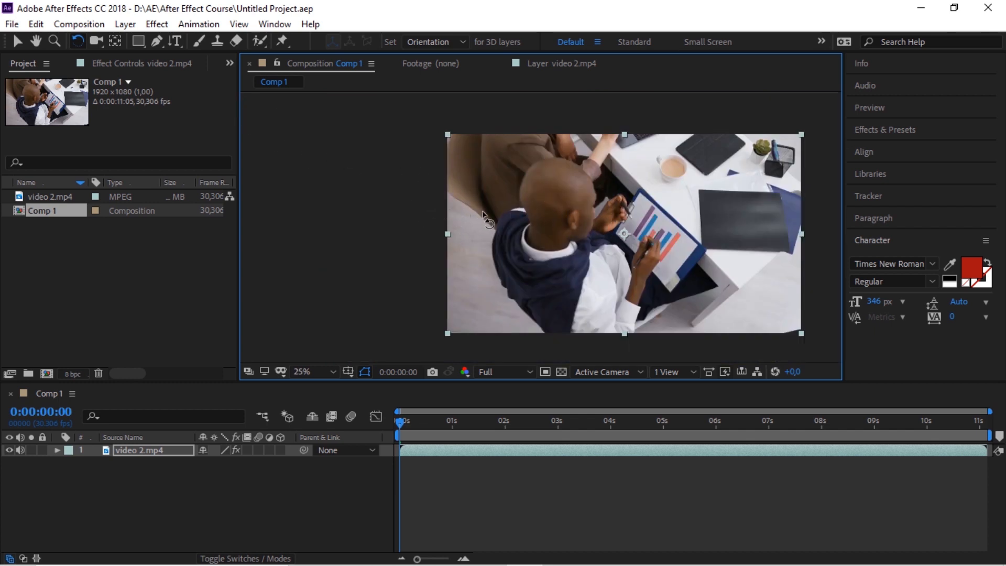
Draw a rectangular mask around the man on the video layer and delete it
key("q")
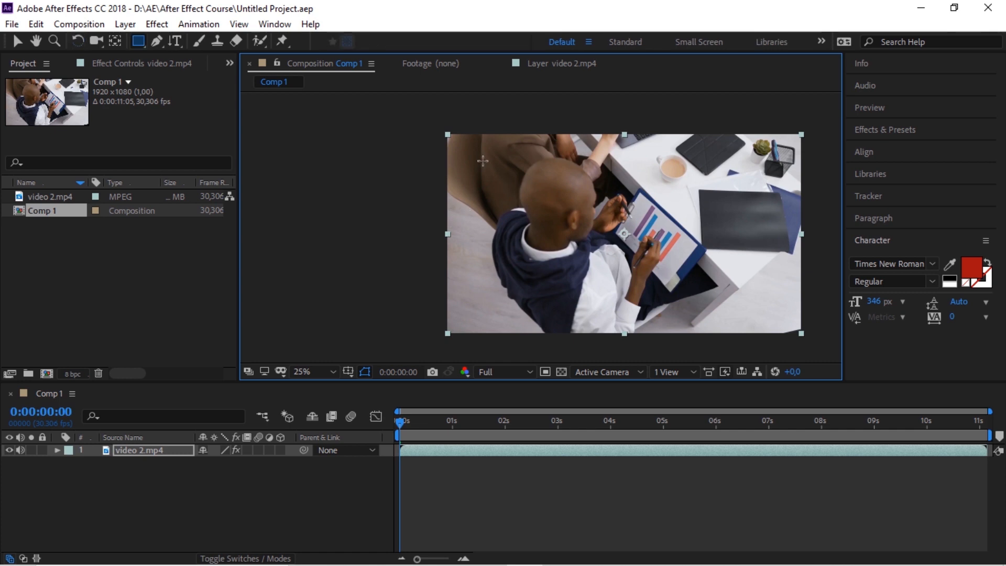
mouse_move(484, 160)
left_mouse_down()
mouse_move(574, 220)
mouse_move(619, 268)
mouse_move(677, 283)
left_mouse_up()
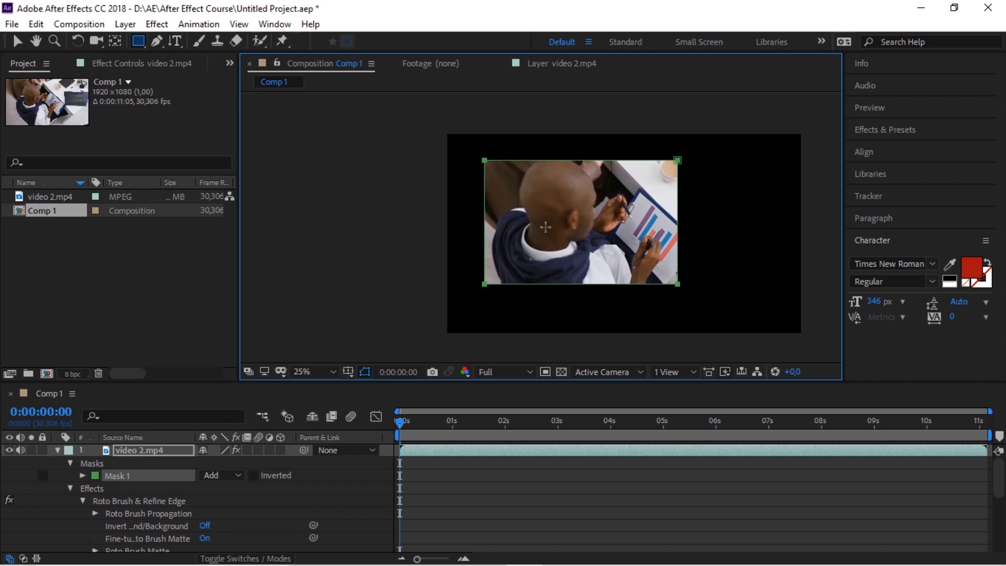
key("Delete")
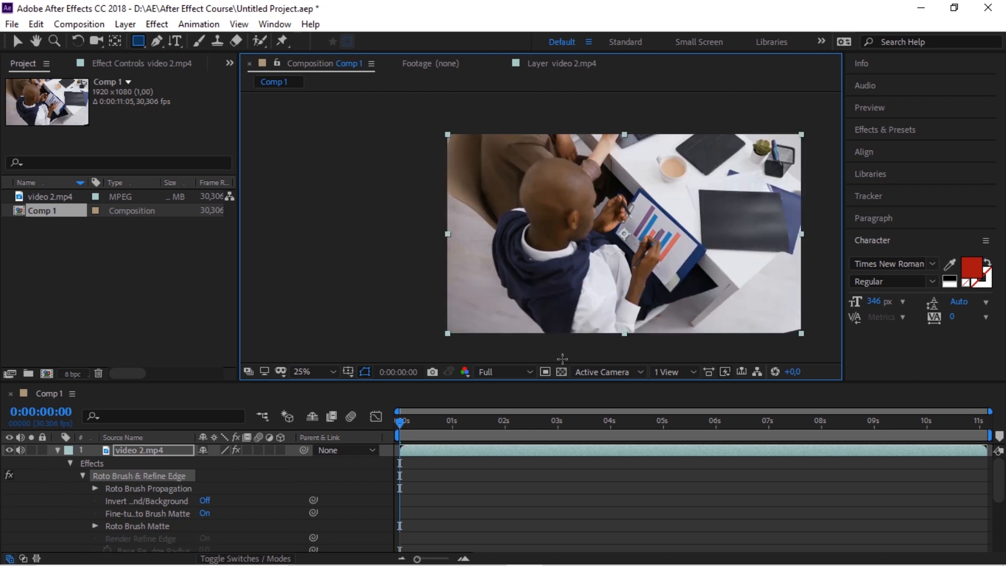
Draw a red rectangle as a new shape layer over the man's upper body and activate the Pen tool
left_click(586, 504)
left_click_drag(503, 201, 697, 288)
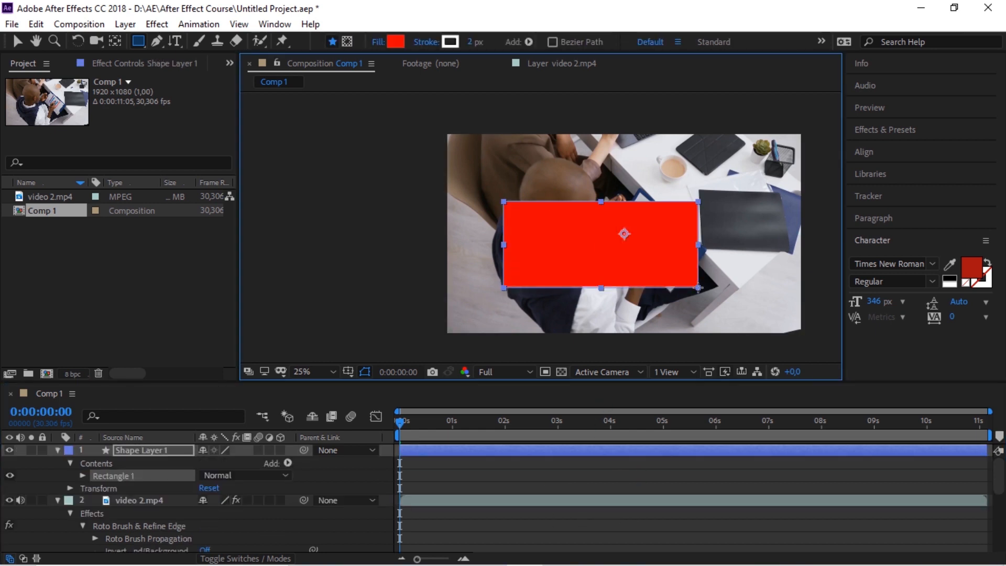
left_click(529, 478)
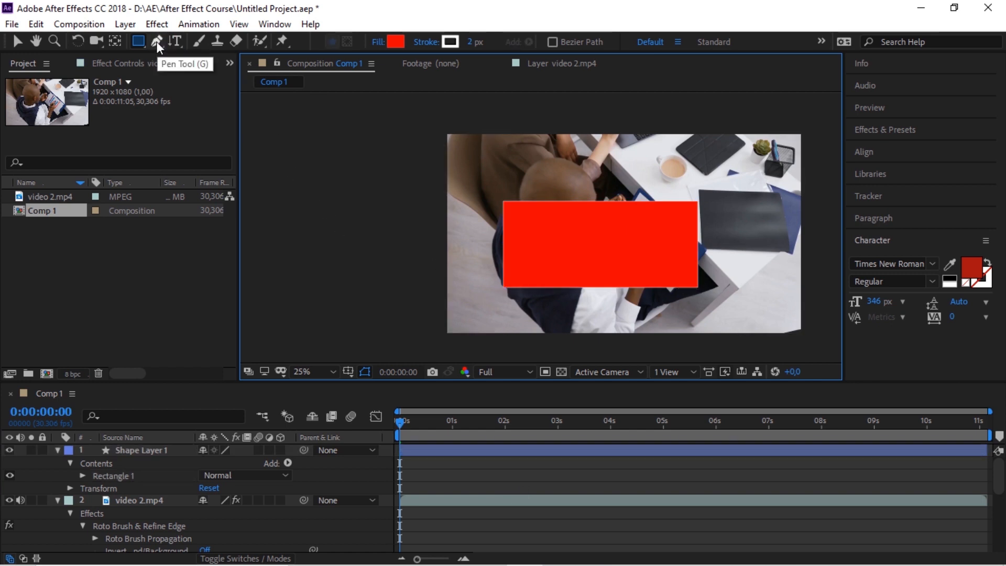
key("g")
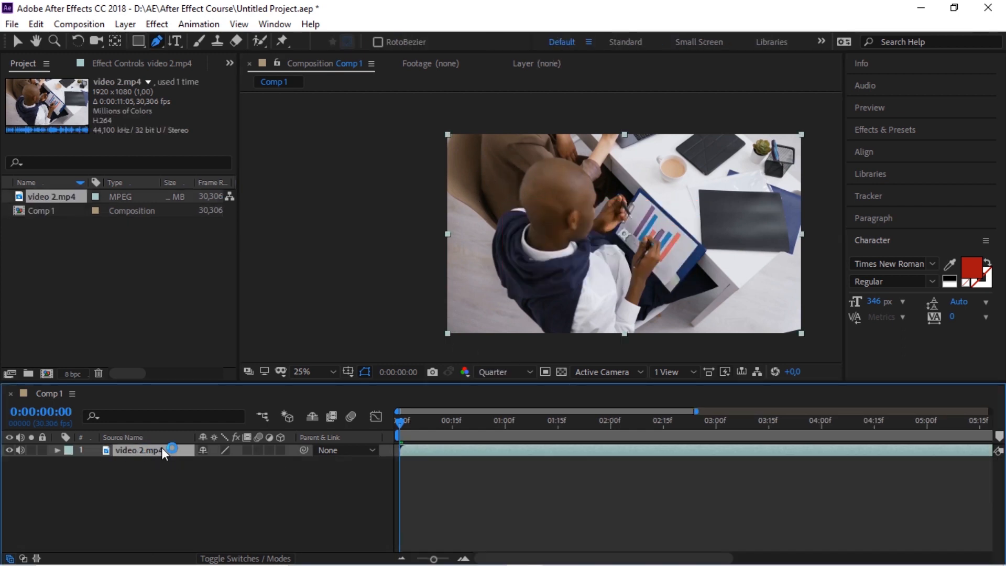
Set the video layer's audio level to +12 dB, trying a lower level and undoing it
key("l")
key("l")
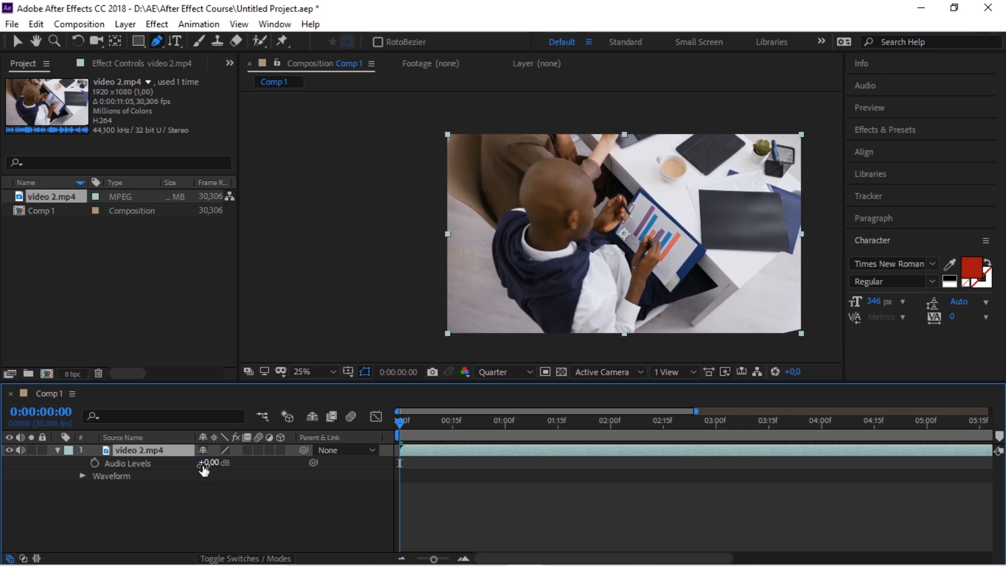
left_click_drag(208, 466, 218, 474)
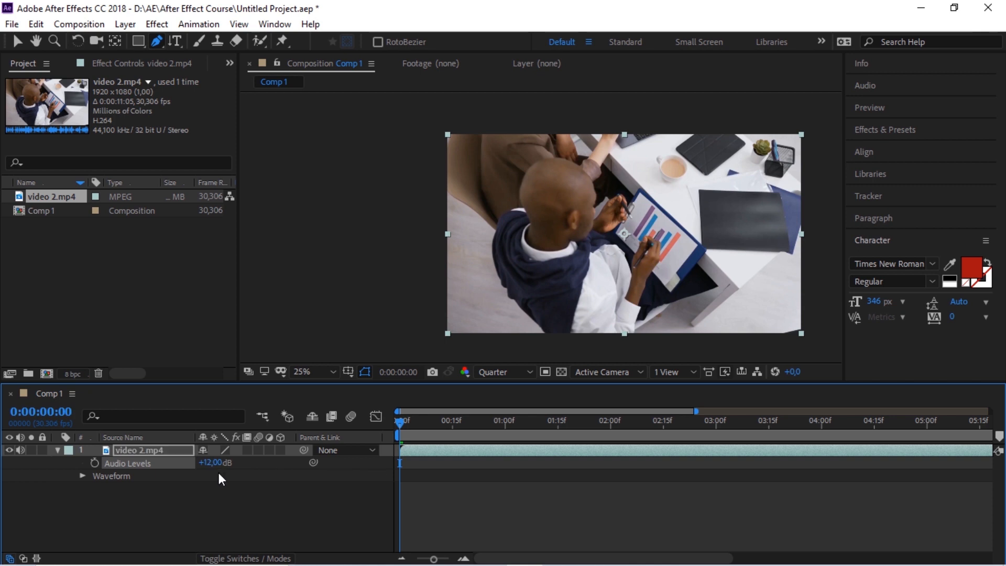
left_click(214, 478)
left_click_drag(210, 464, 1, 475)
key("ctrl+z")
Reveal the audio waveform of the video layer in the timeline
left_click(139, 450)
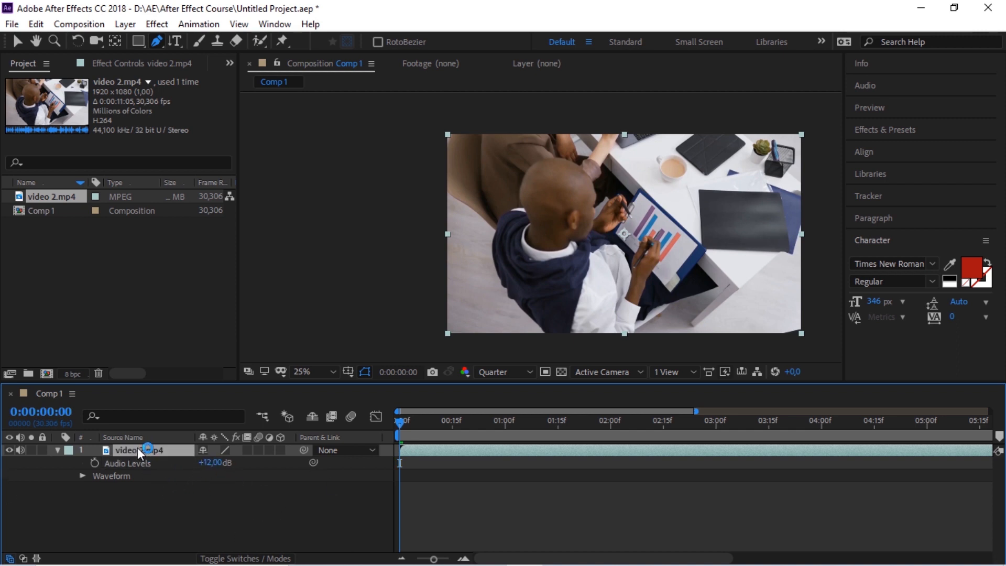
key("l")
key("l")
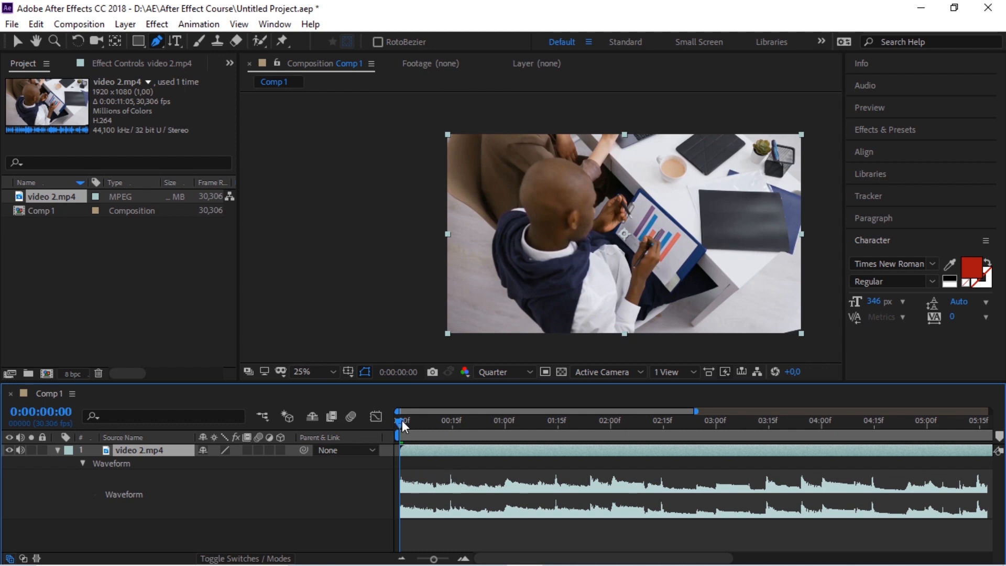
Split the video layer at 0:00:00:13 and select each of the two parts in turn
left_click_drag(401, 420, 464, 453)
key("ctrl+shift+d")
left_click(420, 461)
left_click(467, 450)
left_click(429, 463)
left_click(467, 450)
Move the current time to 0:00:00:21, duplicate the second part of the split video layer and select both copies
left_click_drag(450, 424, 475, 425)
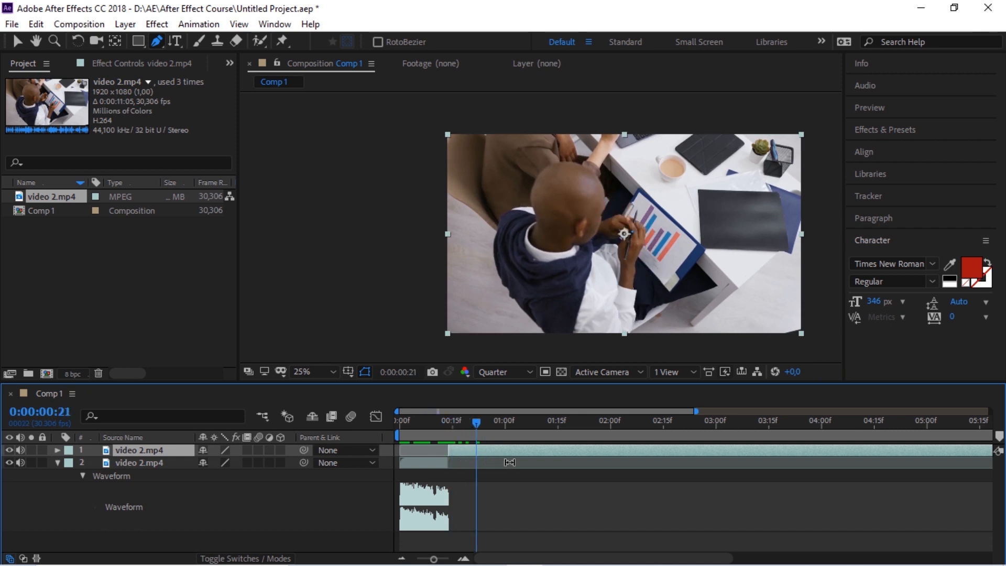
key("ctrl+d")
left_click(466, 460)
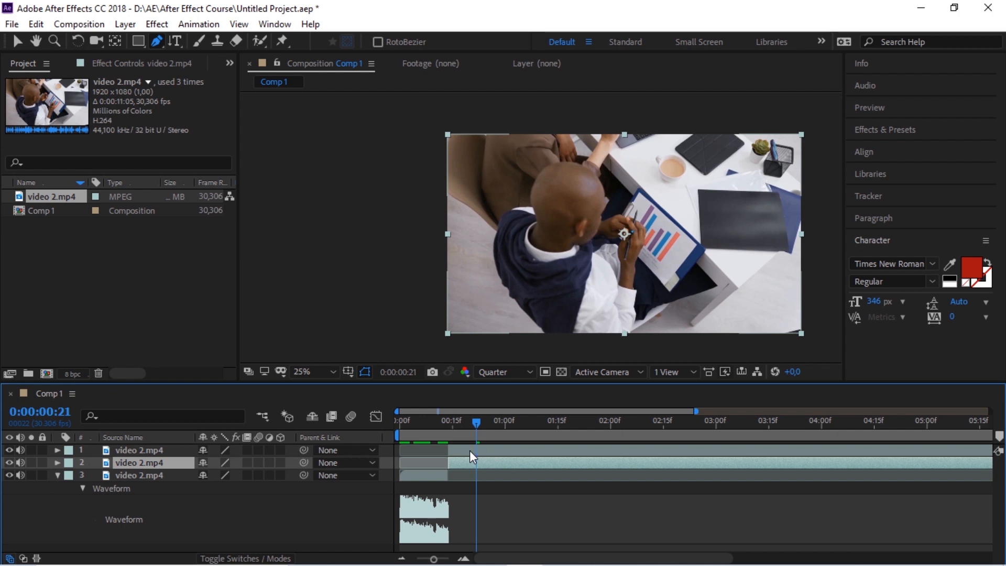
left_click(469, 451, "shift")
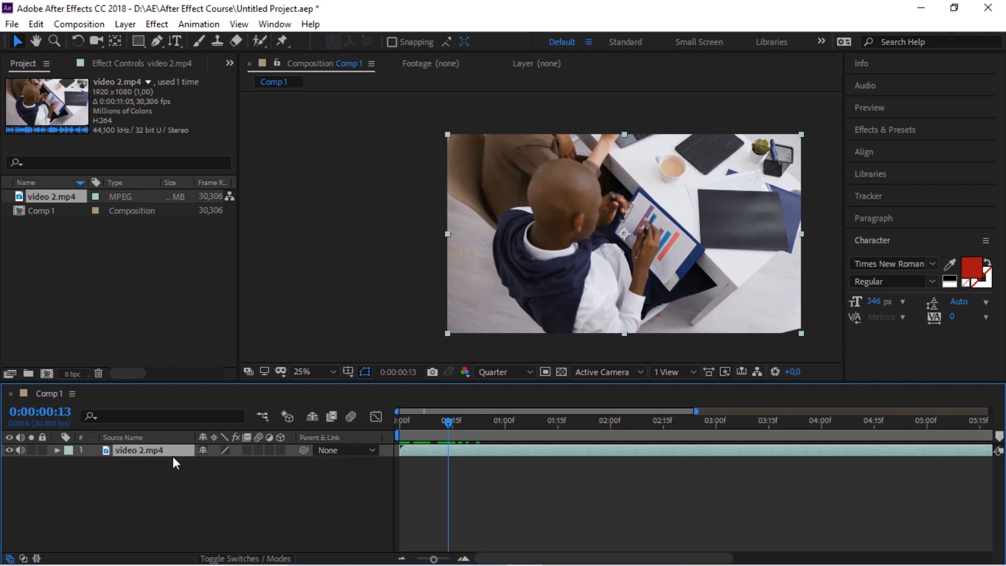
Reveal the Opacity property of the video layer and try out different opacity values
key("t")
left_click_drag(204, 468, 479, 465)
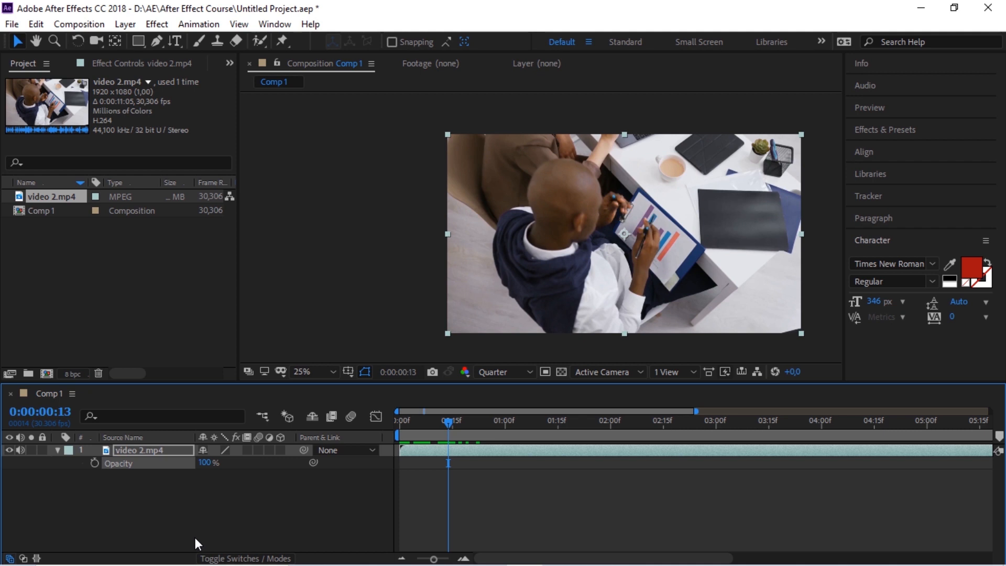
Reveal the video layer's Rotation, try rotating it to -31° and undo that, and reveal its Position
key("r")
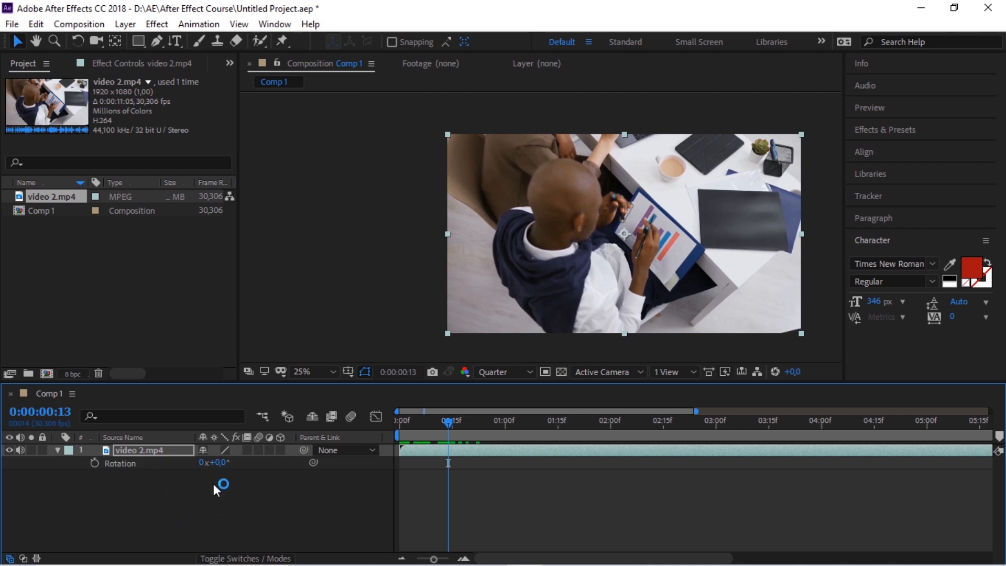
left_click_drag(216, 466, 190, 461)
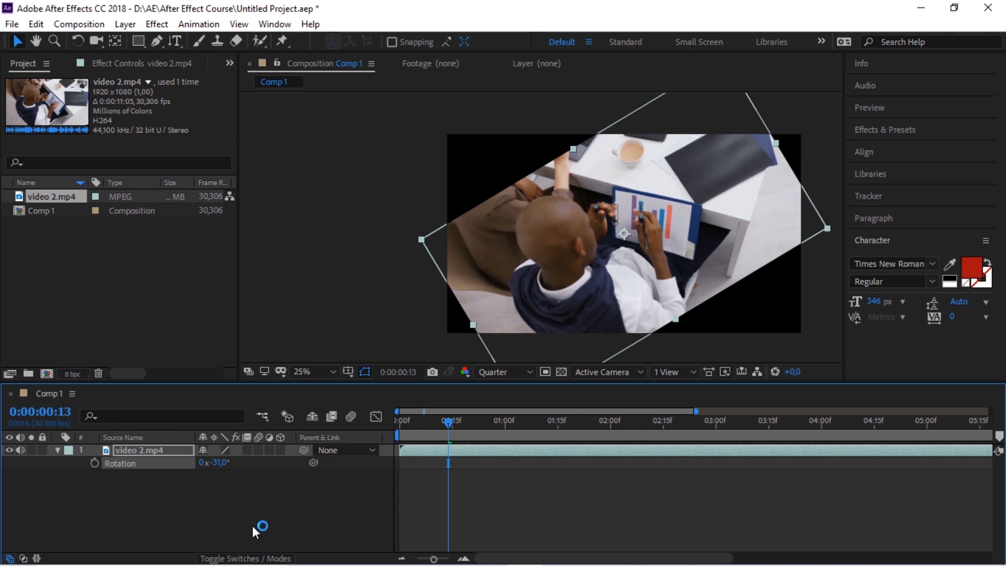
key("ctrl+z")
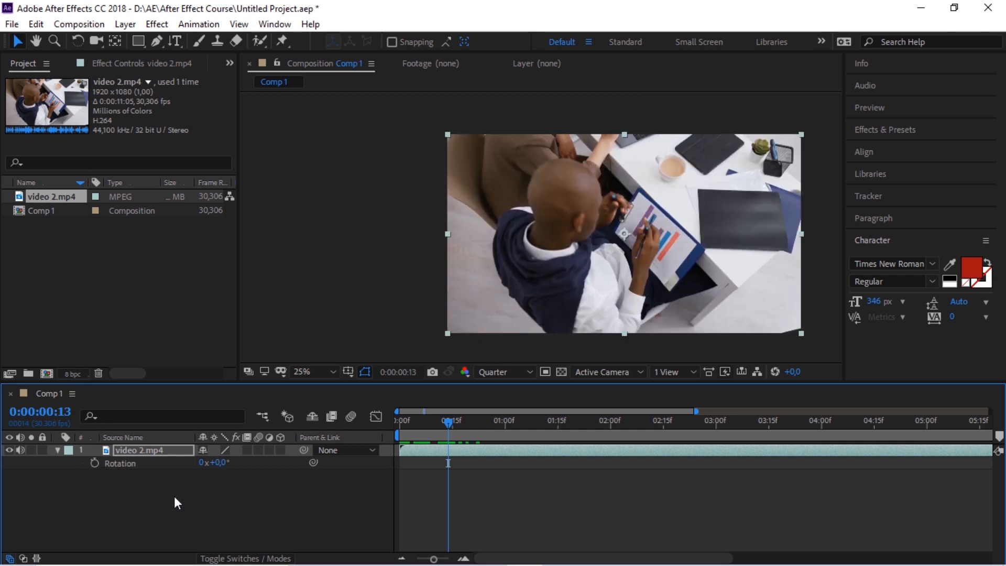
key("p")
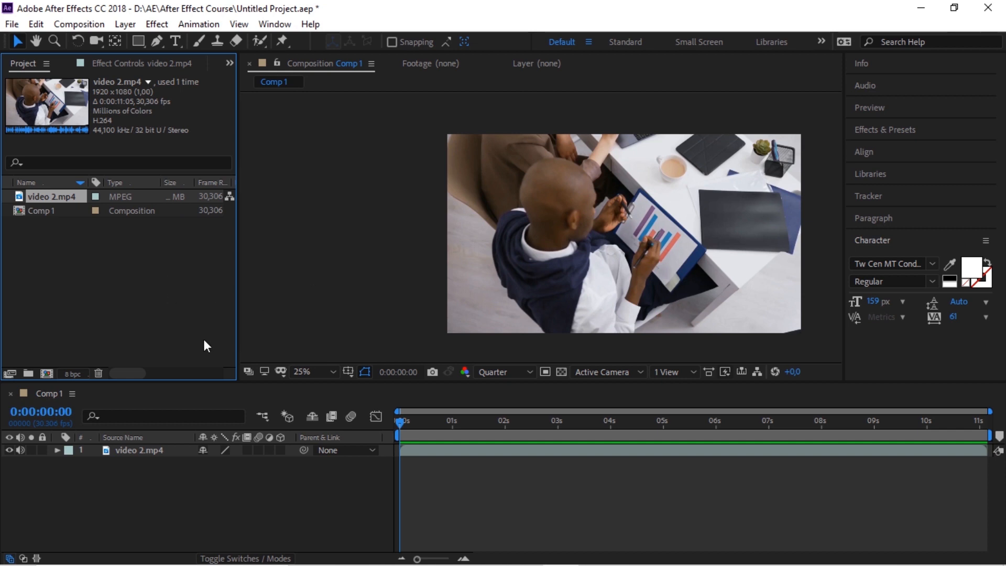
Set the magnification of the composition view to Fit
left_click(314, 371)
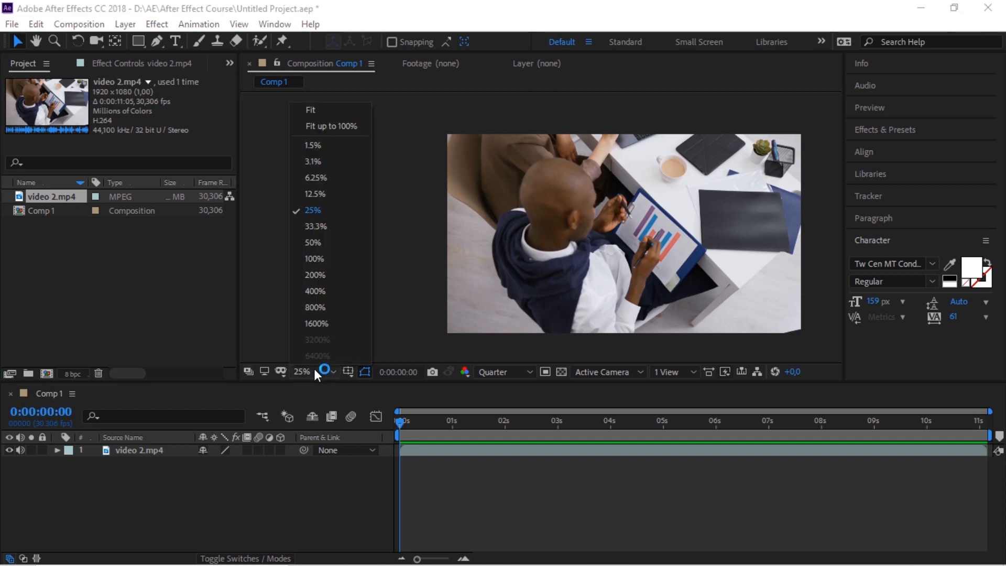
left_click(325, 114)
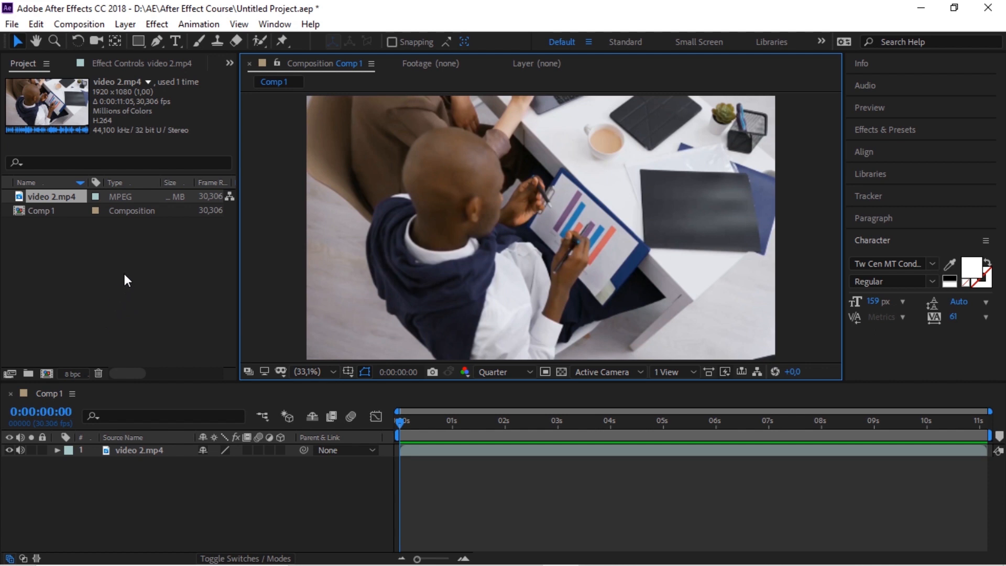
Switch to the After Effect Course folder in File Explorer and import the Sneaky Snitch audio file into the project
key("alt+Tab")
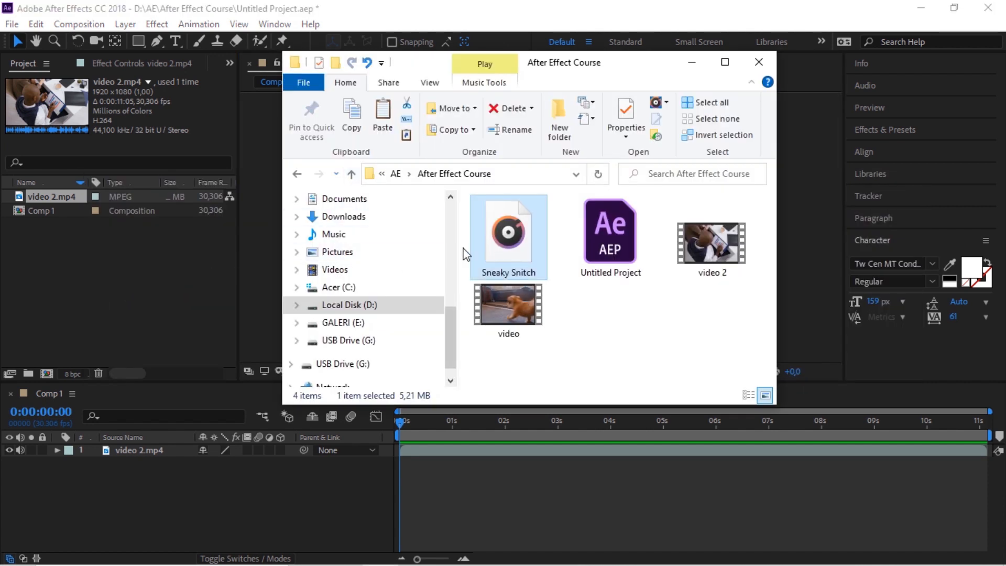
left_click_drag(515, 244, 74, 276)
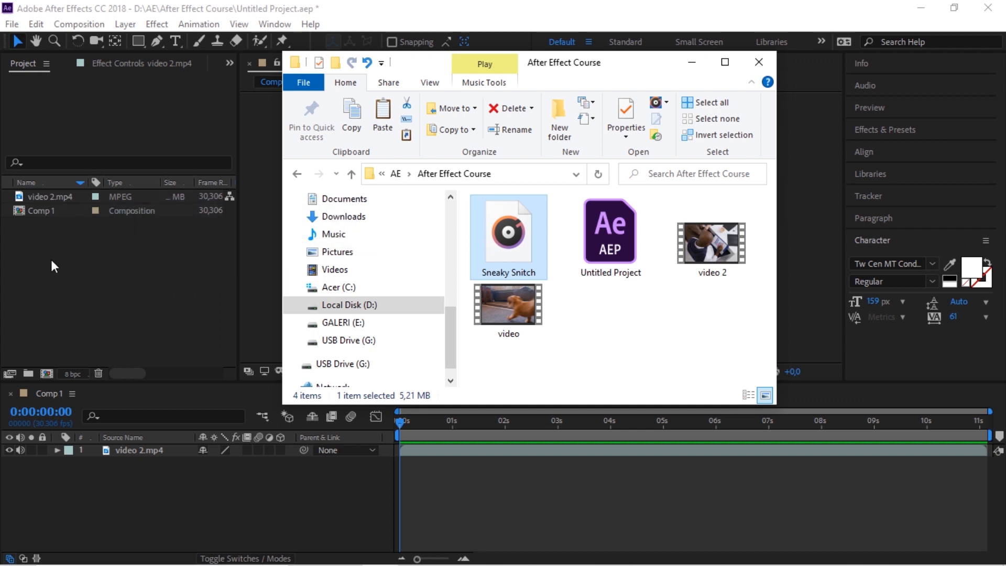
left_click(81, 233)
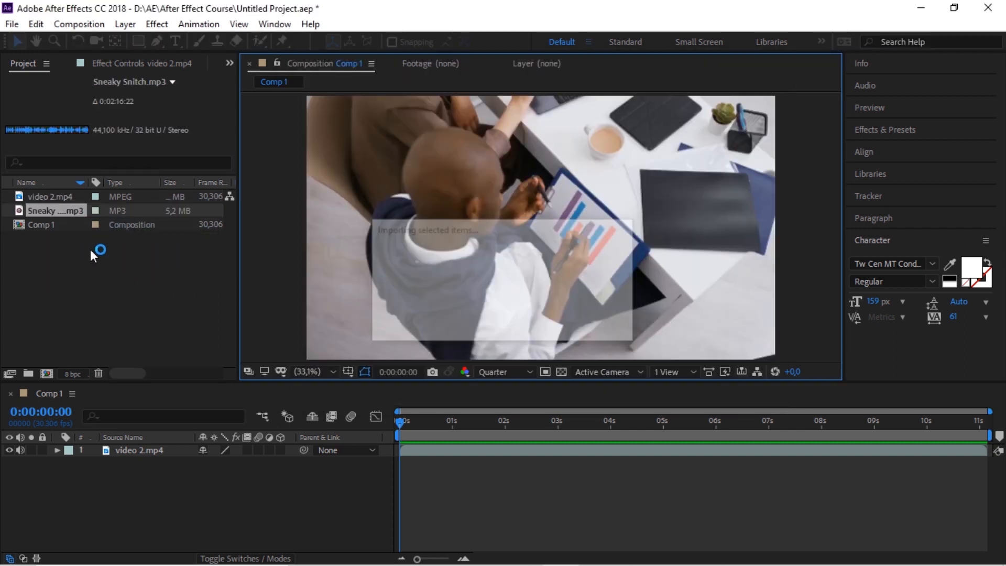
Add Sneaky Snitch.mp3 to the Comp 1 timeline below the video layer and mute the video layer's audio
left_click(45, 198)
left_click(48, 210)
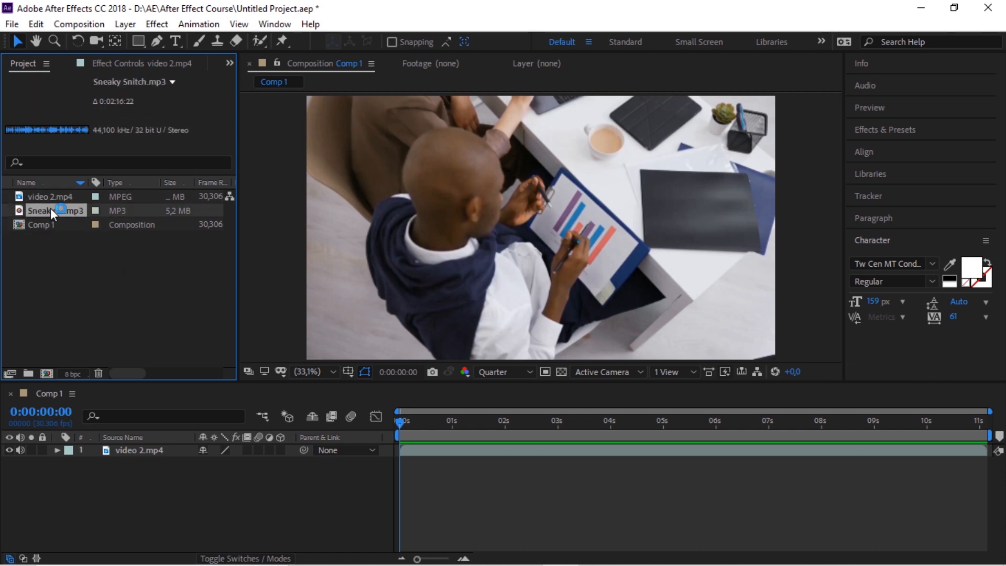
left_click_drag(50, 207, 81, 499)
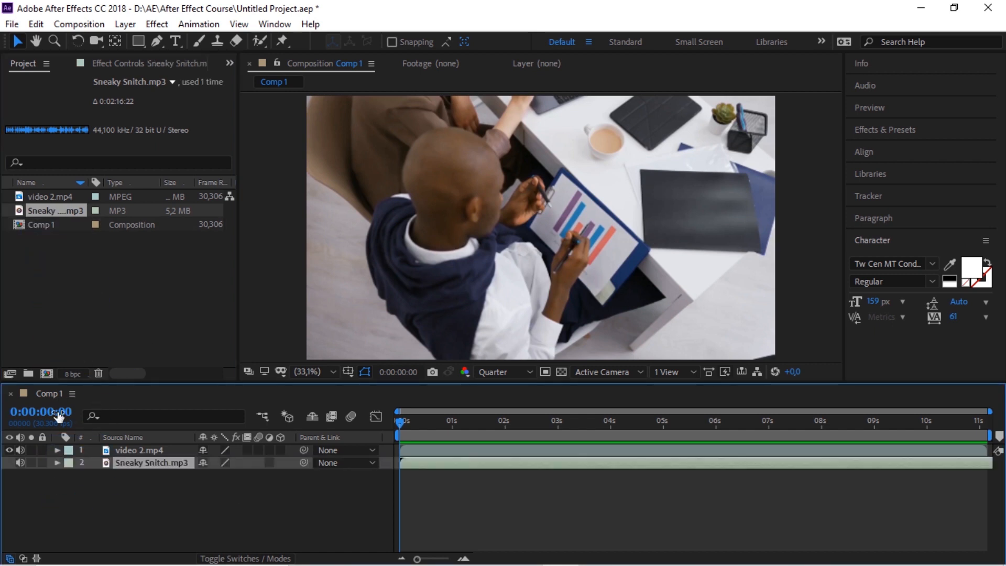
left_click(19, 450)
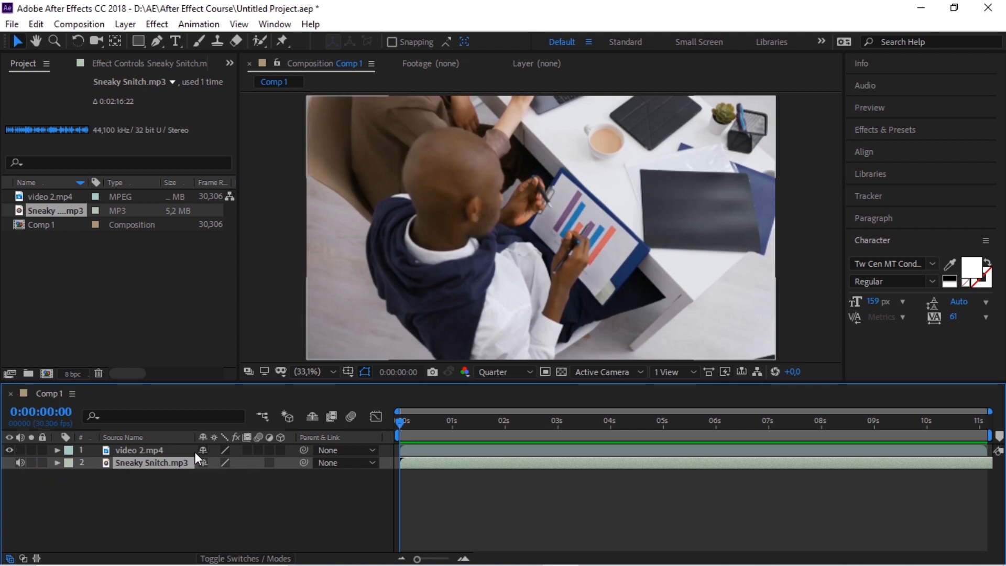
Reveal the waveform of the Sneaky Snitch.mp3 layer and preview the composition from the start to 0:00:04:03
key("l")
key("l")
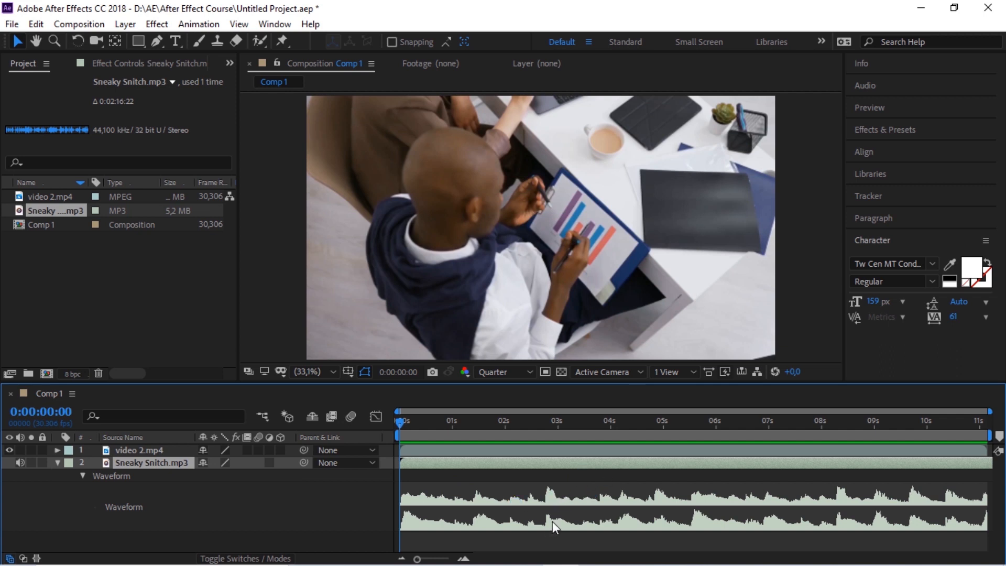
key("space")
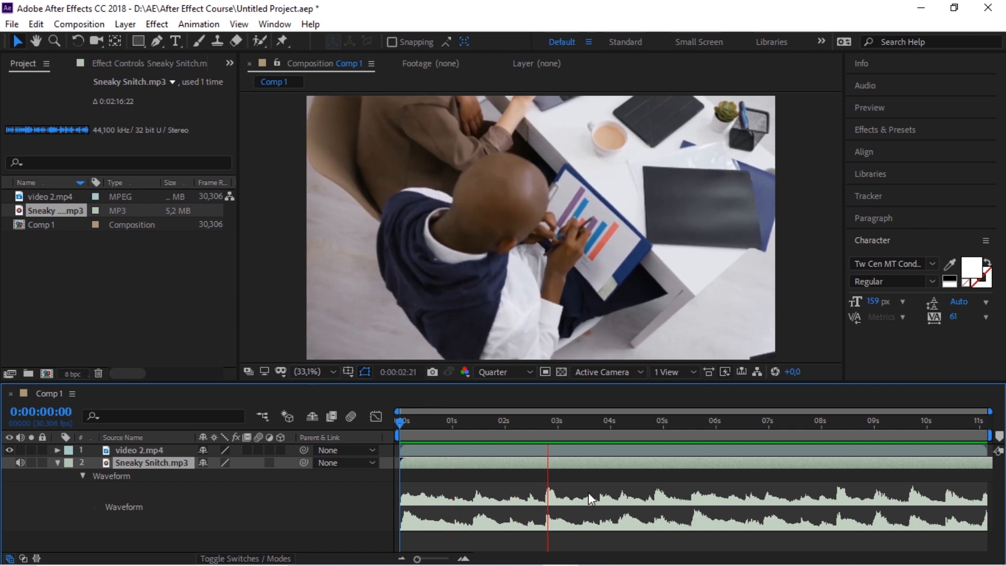
key("space")
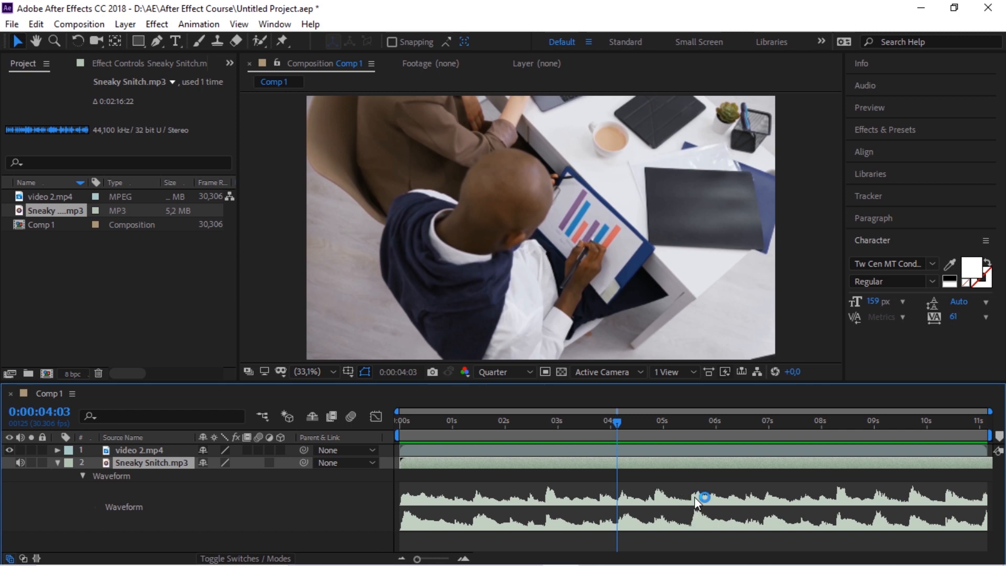
Split the video 2.mp4 layer at the waveform peak at 0:00:02:23
scroll(695, 497, "up", 5)
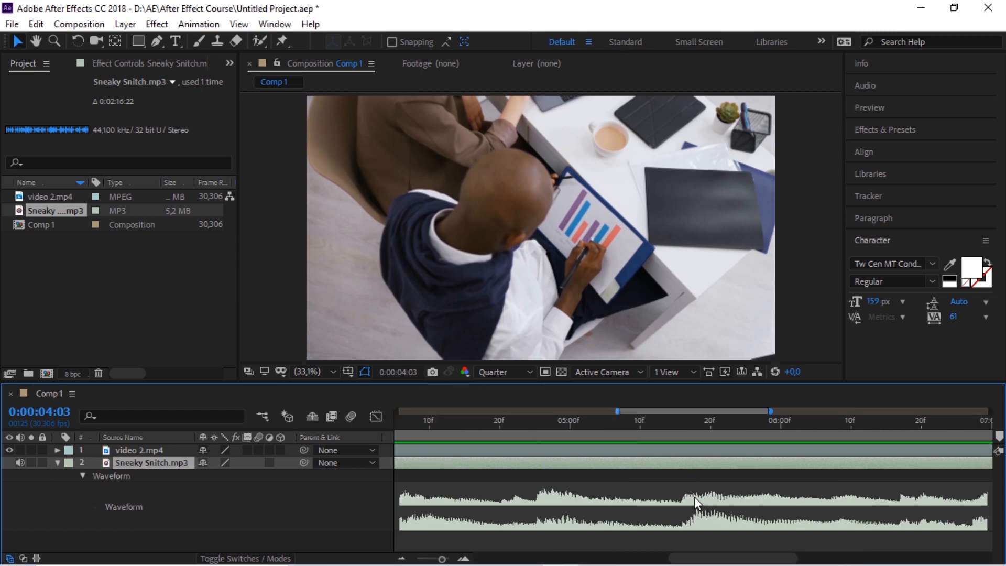
scroll(693, 496, "down", 5)
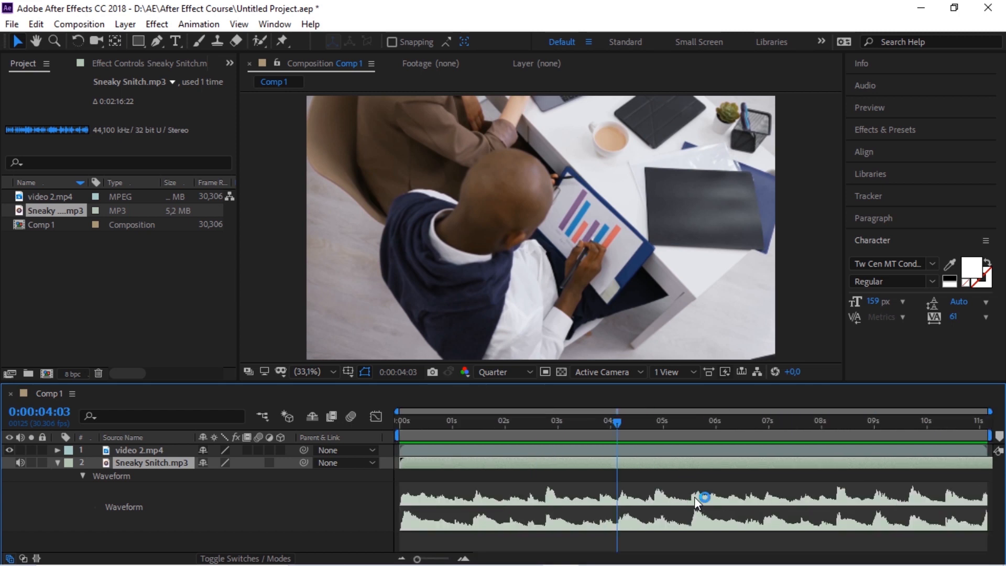
scroll(627, 505, "up", 3)
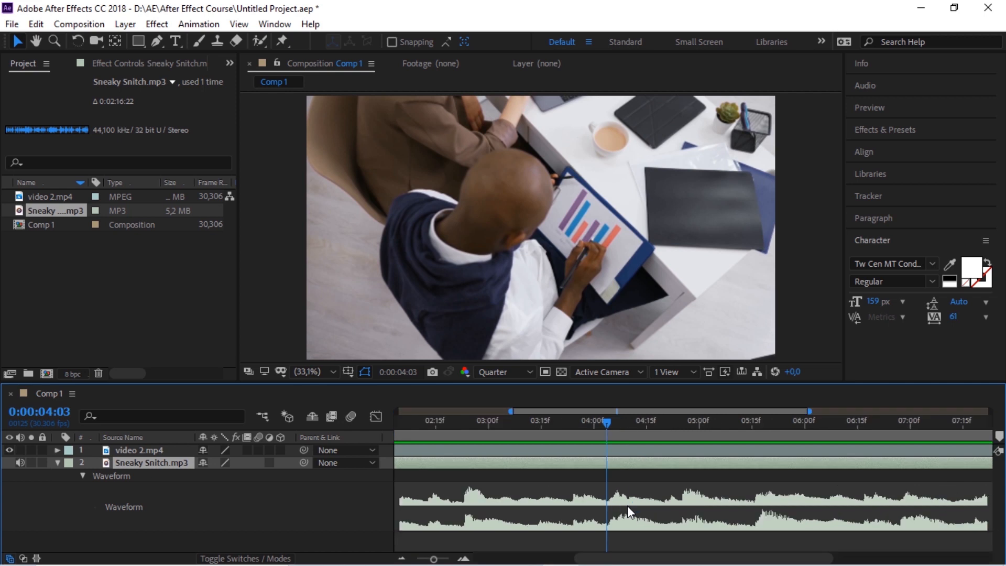
left_click(522, 432)
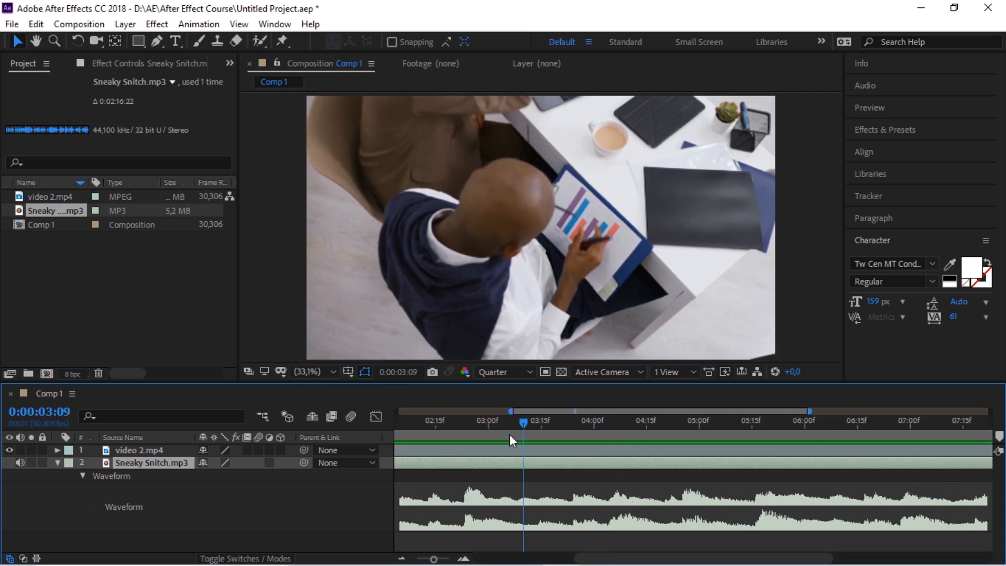
left_click(464, 434)
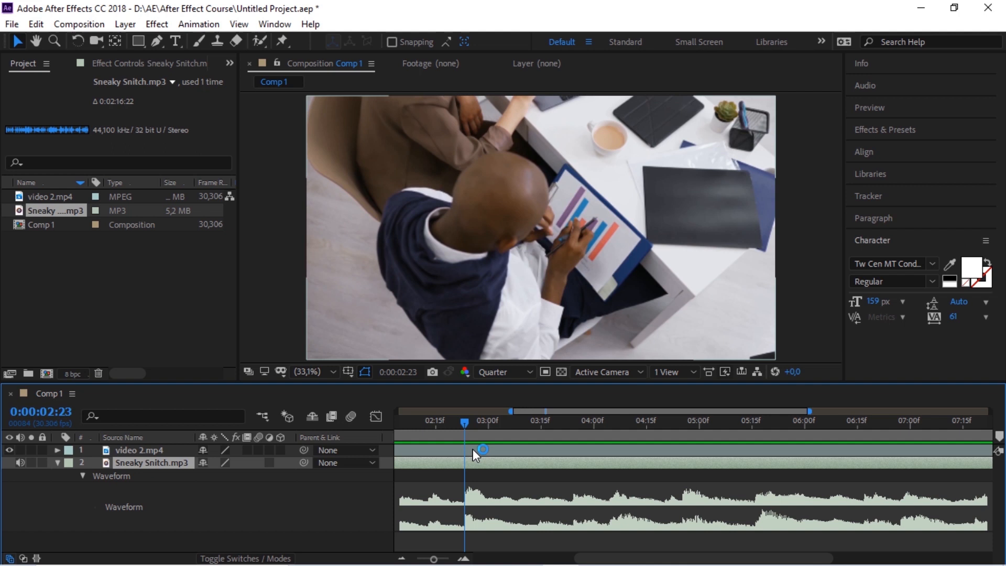
left_click(479, 449)
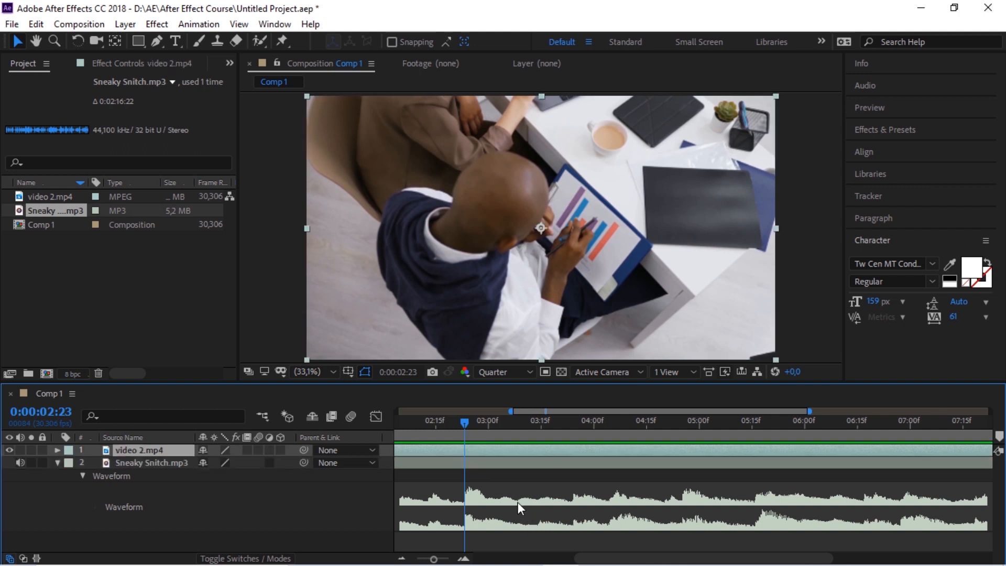
key("ctrl+shift+d")
Cut out the video between 0:00:02:23 and 0:00:04:04, close the gap with the remaining part and move the current time to a following waveform peak
left_click_drag(463, 422, 609, 453)
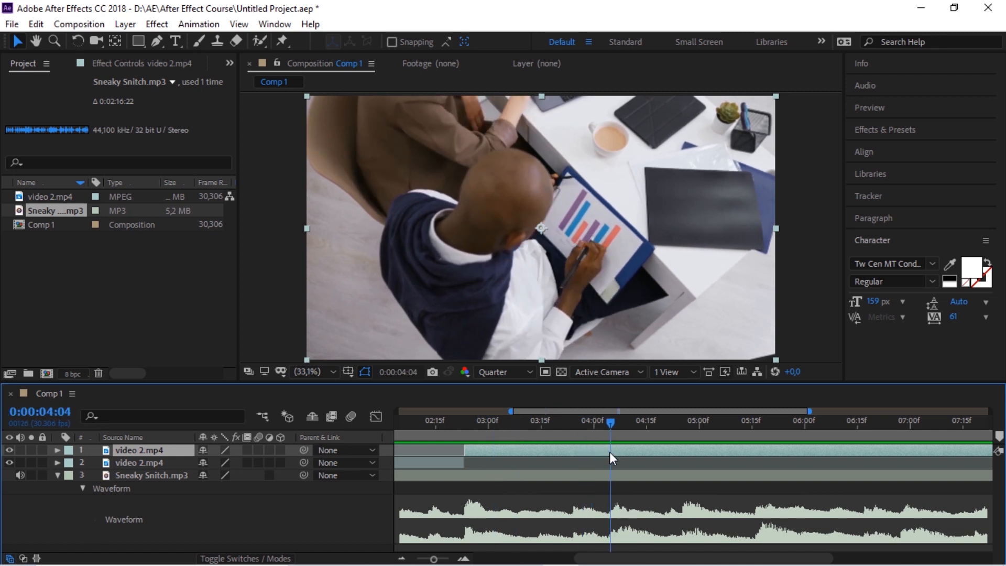
key("ctrl+shift+d")
left_click(574, 461)
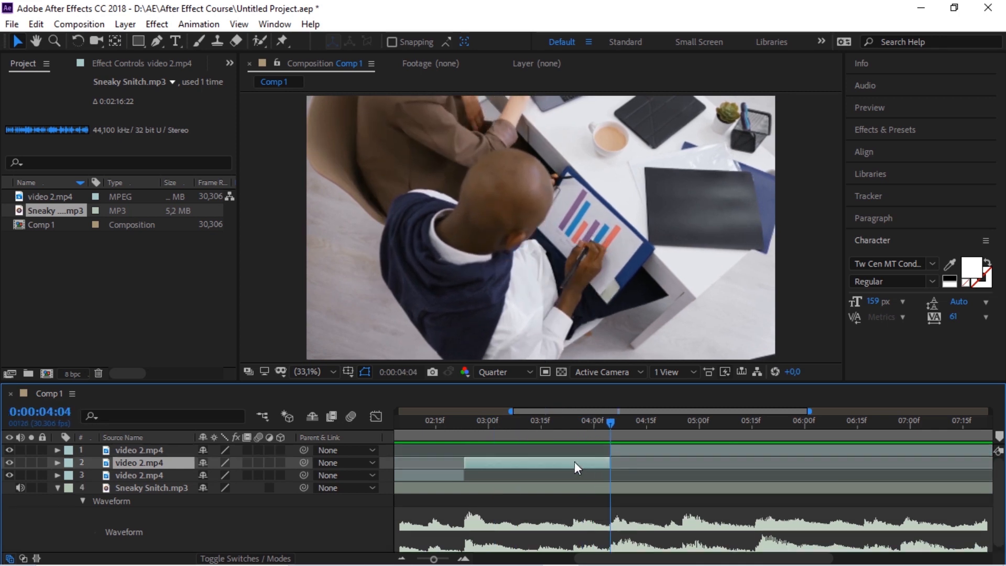
left_click_drag(626, 447, 503, 455)
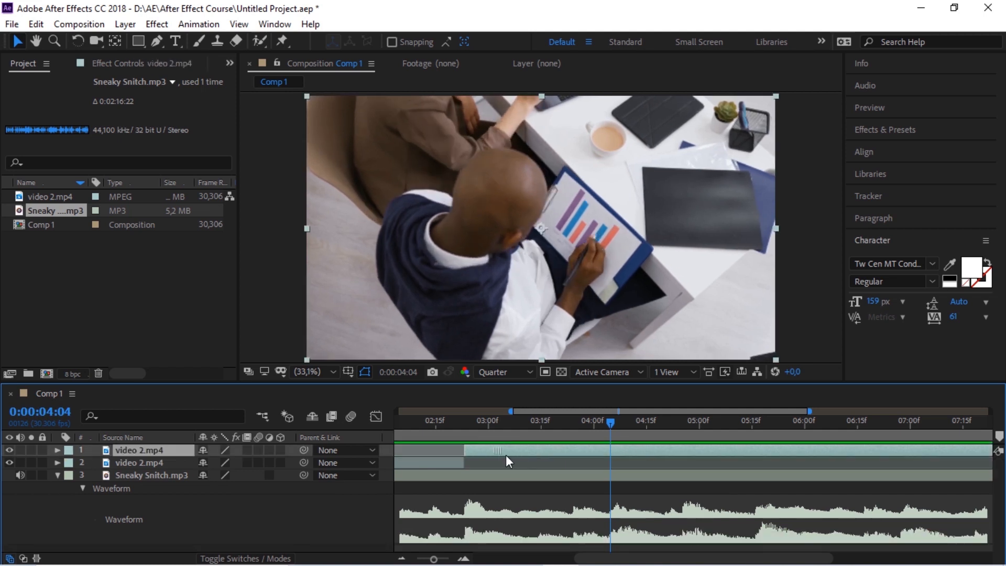
left_click_drag(478, 420, 684, 441)
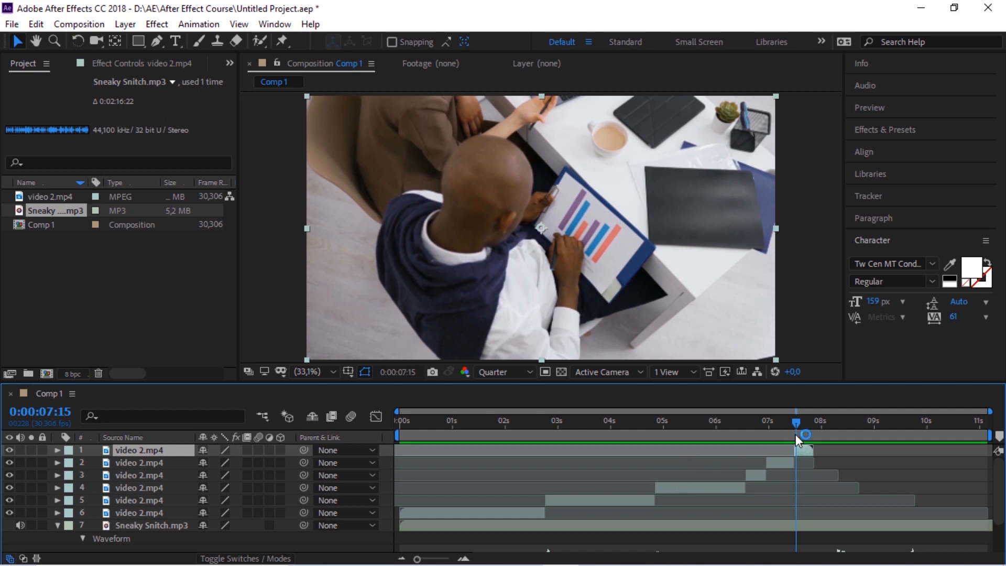
Play the edited composition from the start until just past the last video piece
left_click_drag(789, 423, 391, 428)
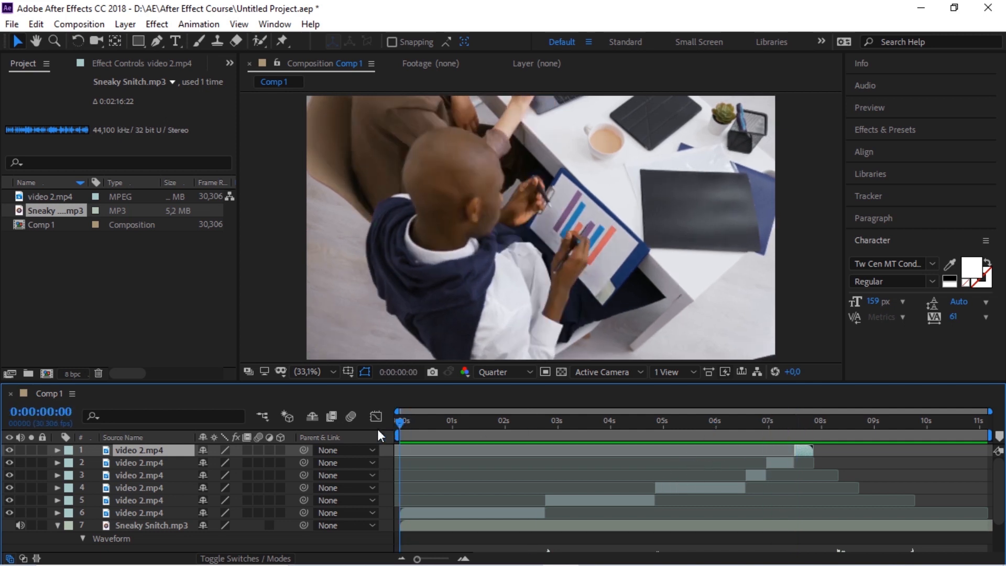
key("space")
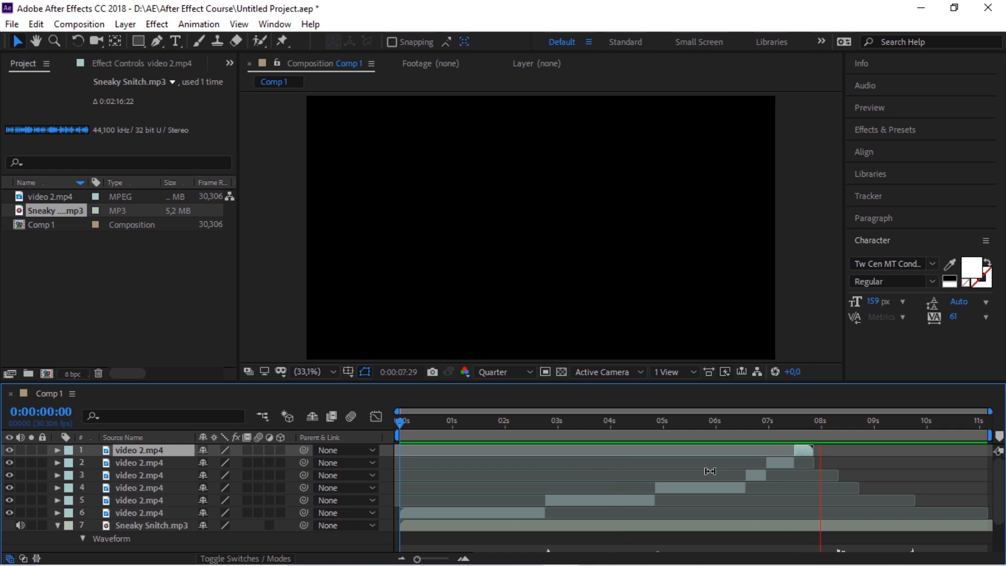
key("space")
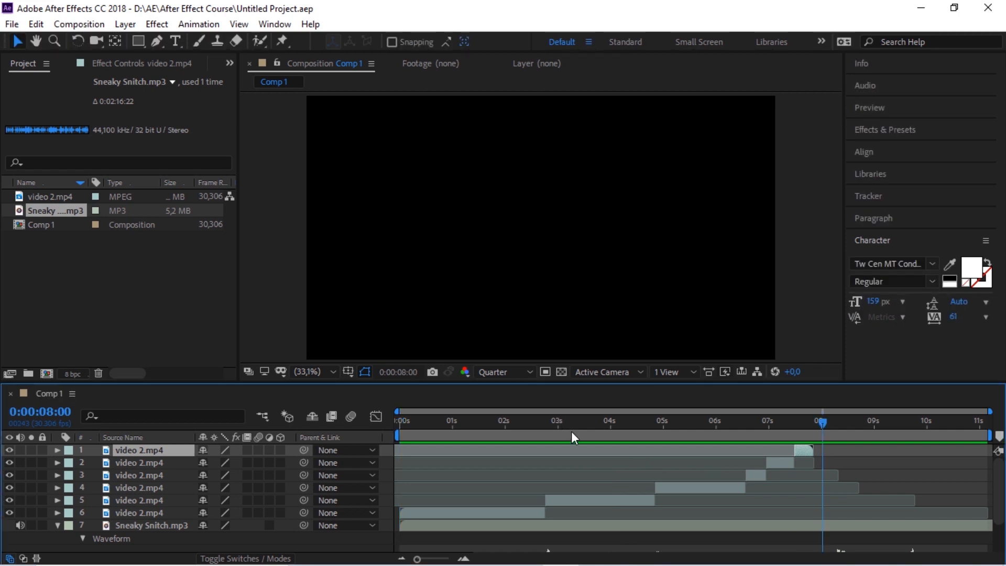
Check the cut near 0:00:04:23, return to the start and replay the composition up to 0:00:06:10
left_click_drag(788, 427, 651, 450)
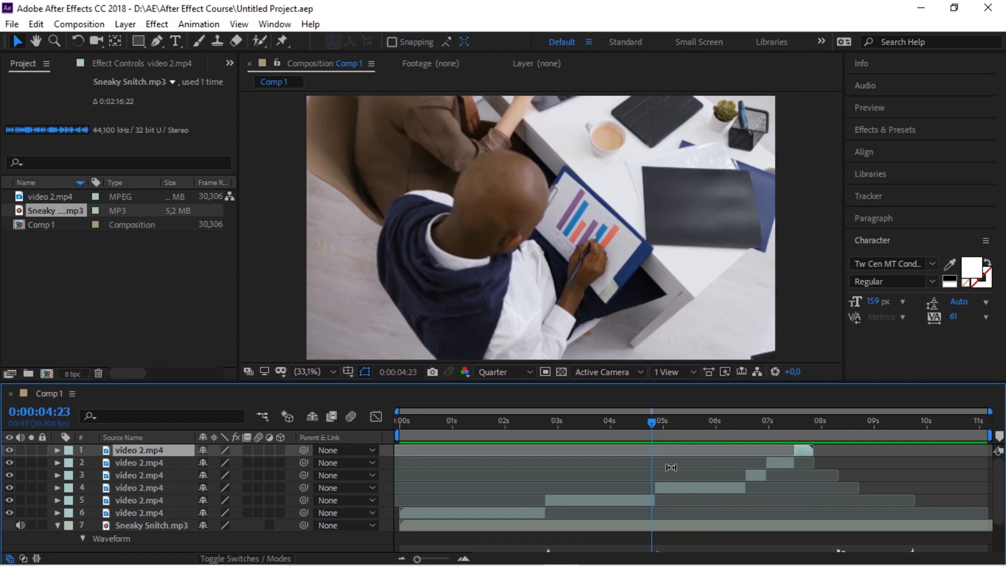
left_click_drag(659, 430, 392, 426)
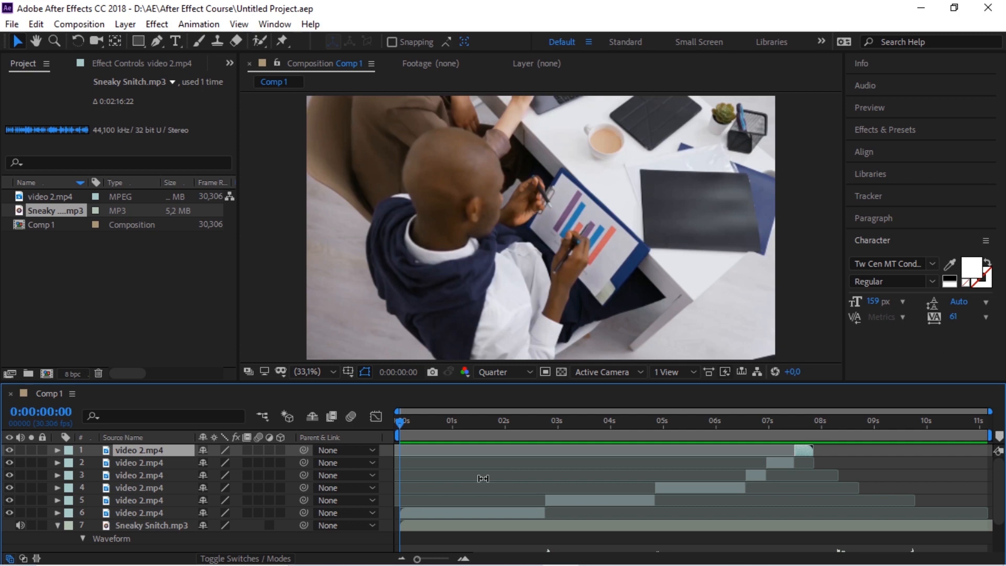
key("space")
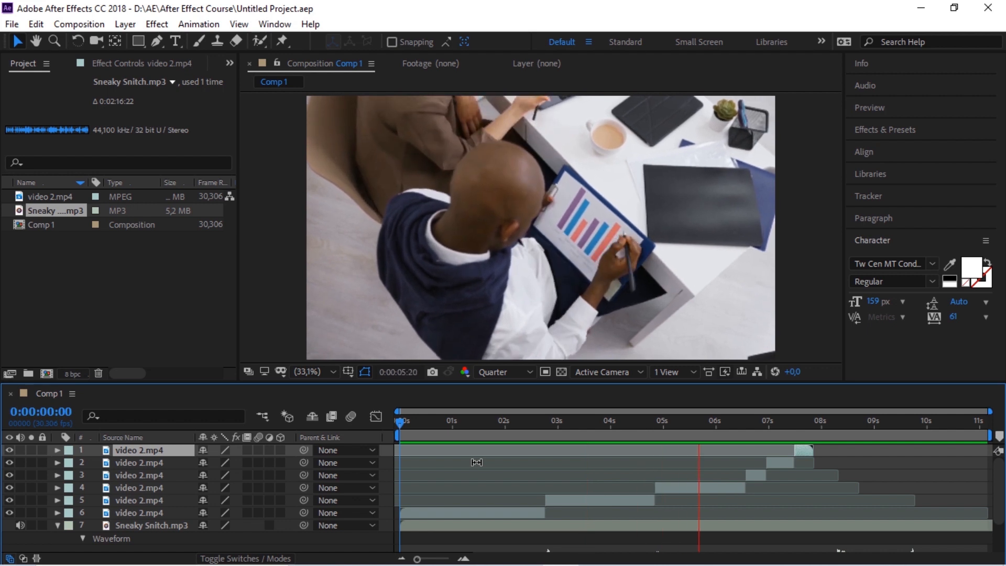
key("space")
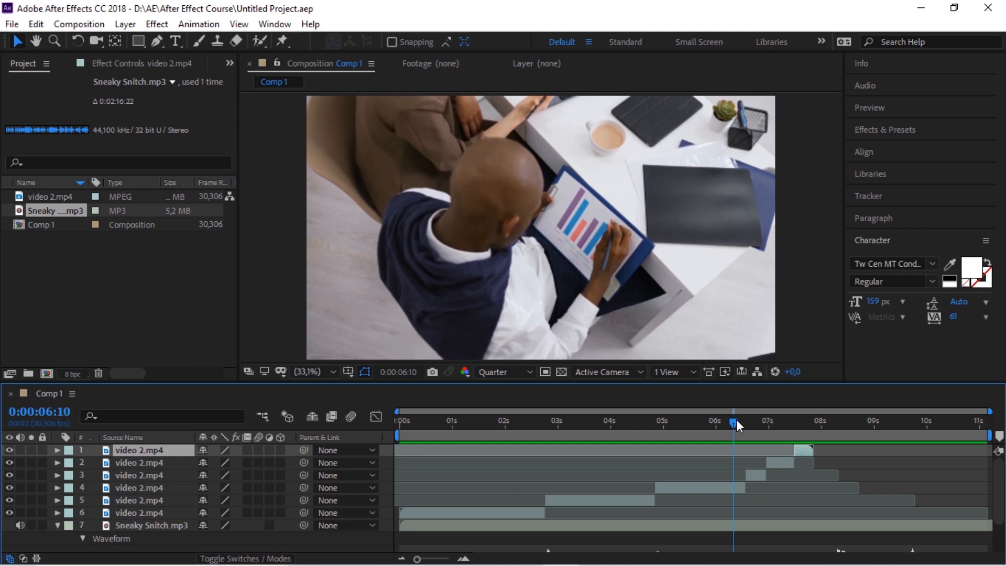
Move the current time to 0:00:07:24 and add a text layer reading "LEARNING MADE SIMPLE" across the middle of the video frame
left_click_drag(743, 422, 807, 423)
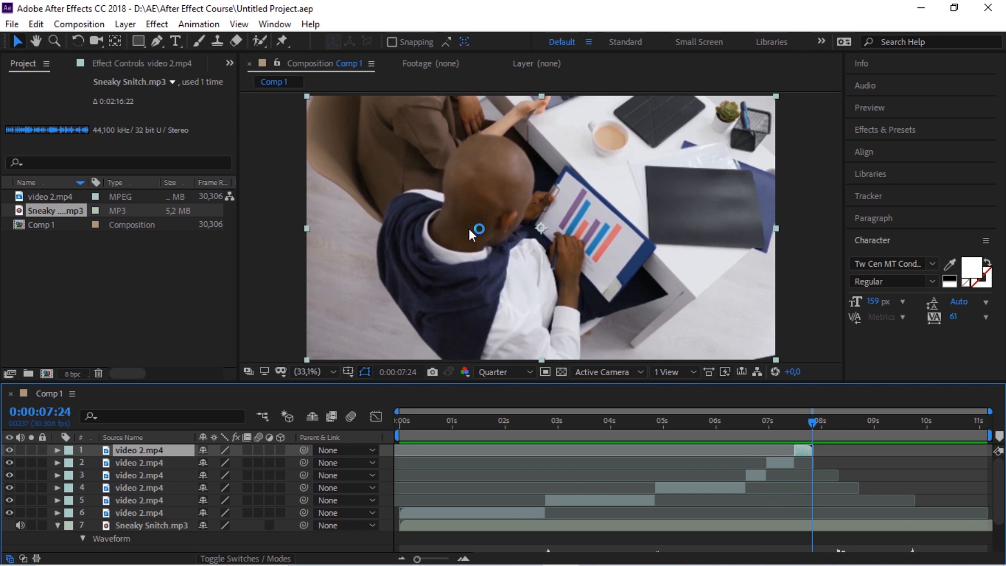
key("ctrl+t")
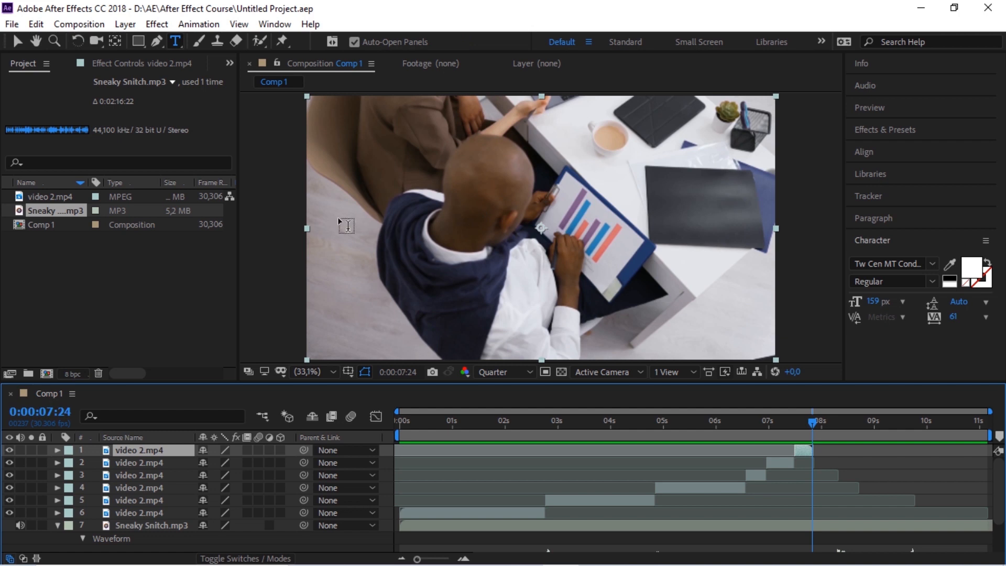
left_click(341, 225)
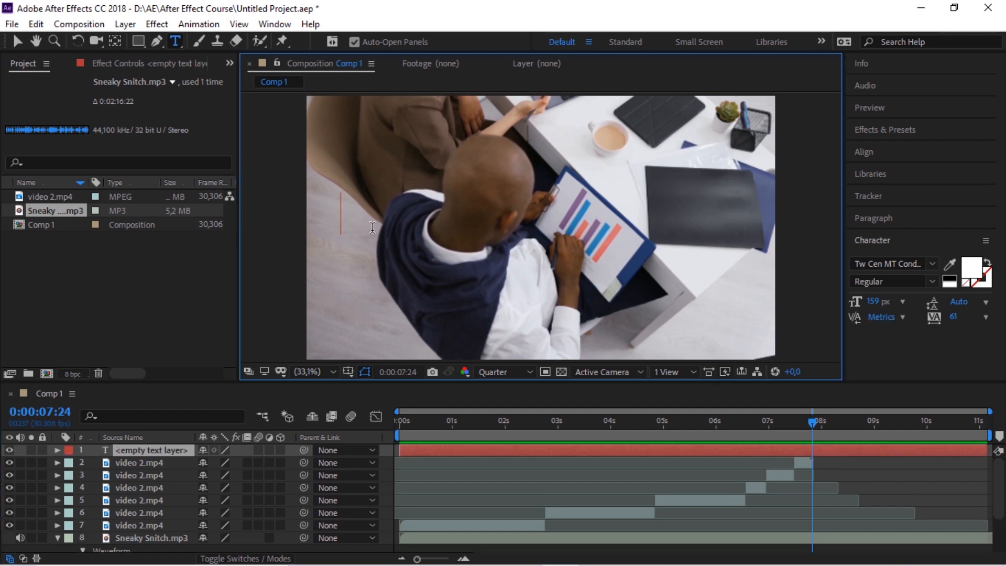
type("LEARNI")
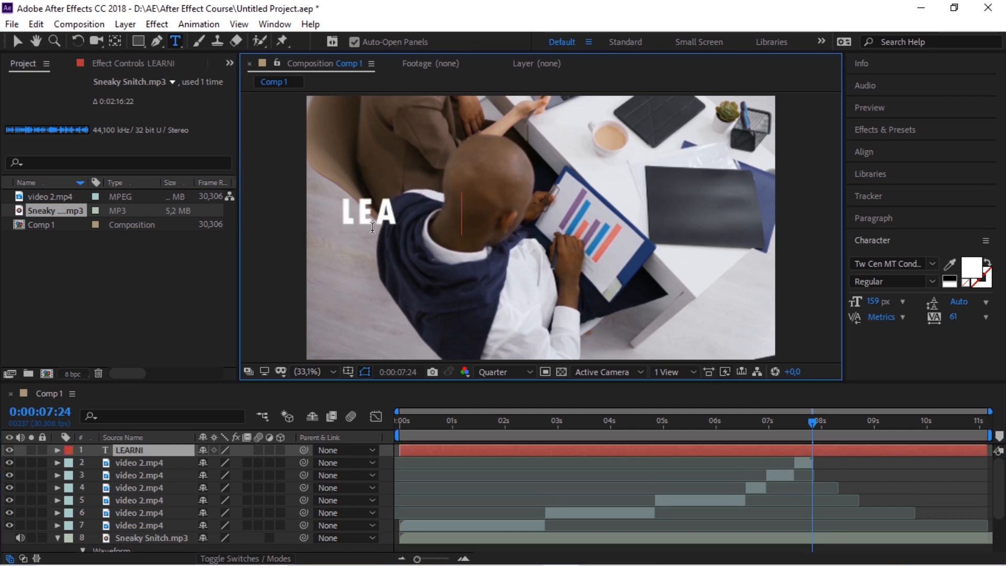
type("NG MADE SIM")
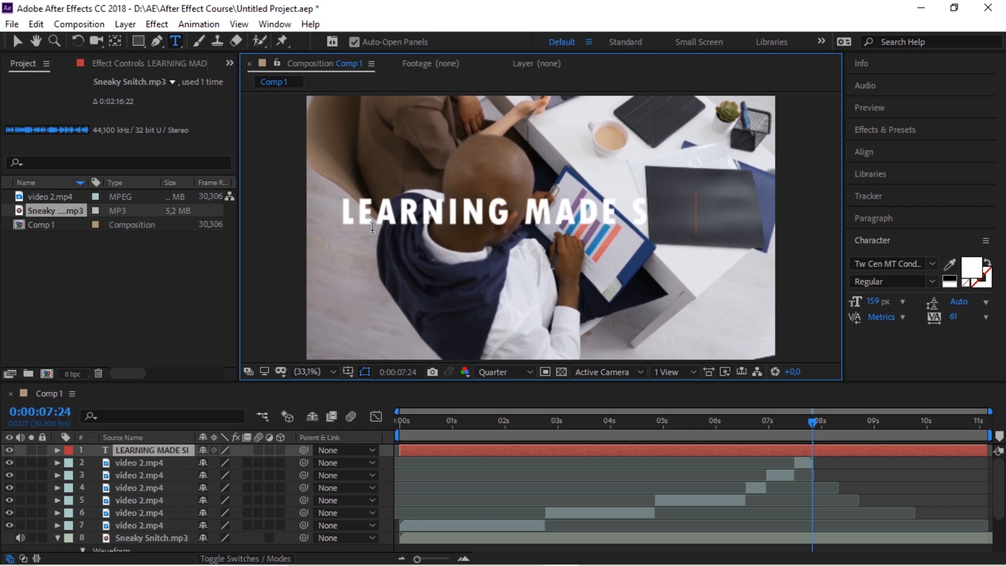
type("PLE")
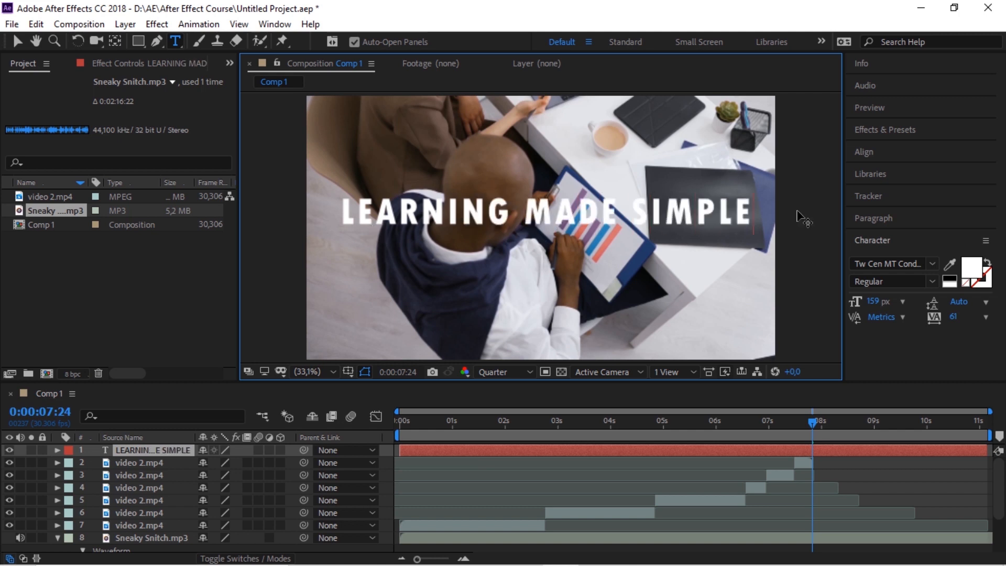
key("ctrl+a")
left_click(970, 268)
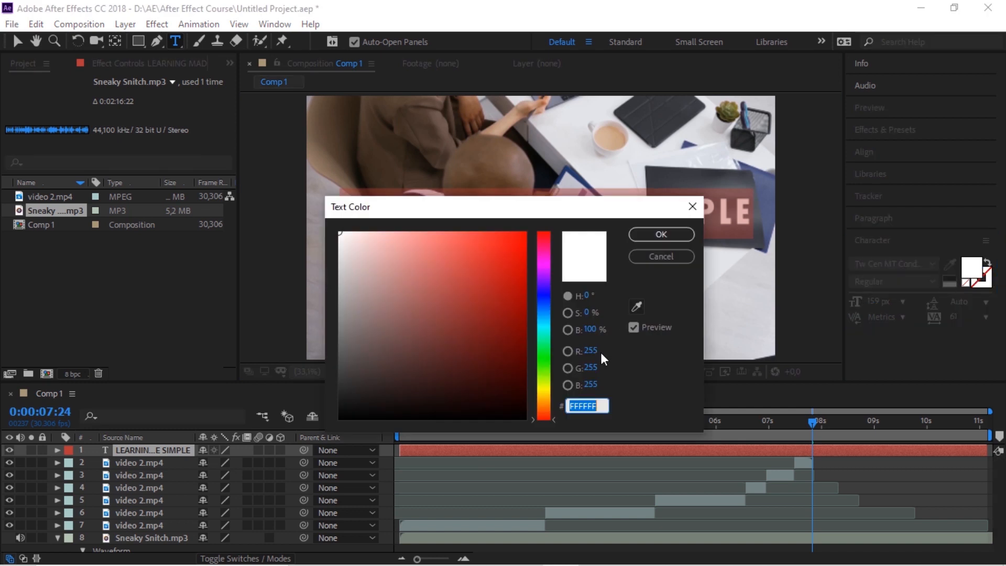
left_click(677, 255)
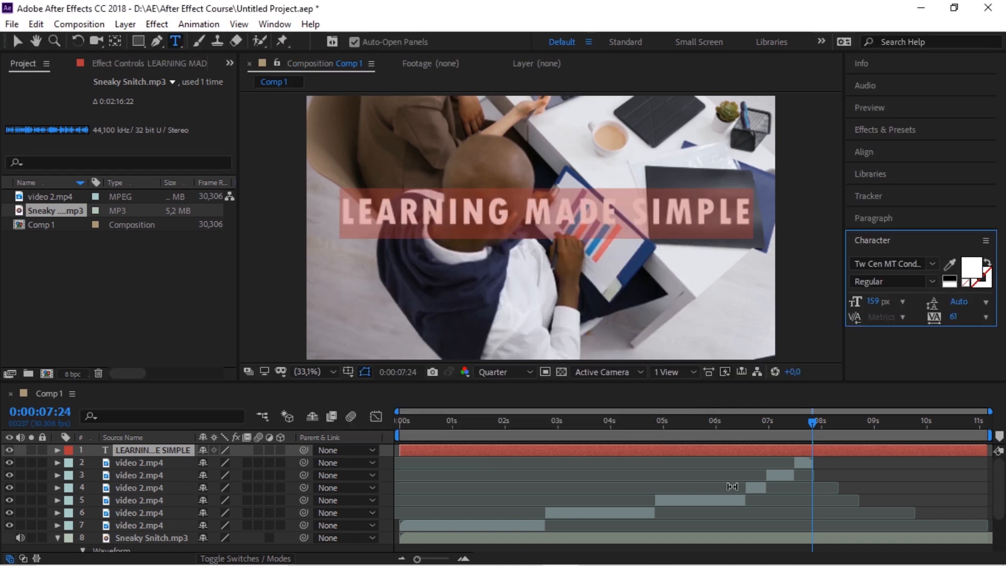